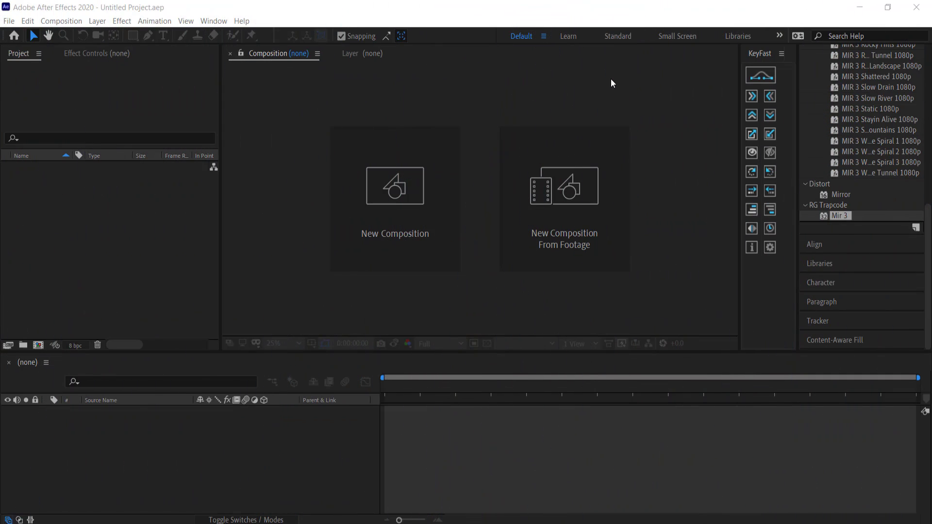
# - Create a new composition with default settings and add a solid layer named Tunnel
pyautogui.click(434, 175)
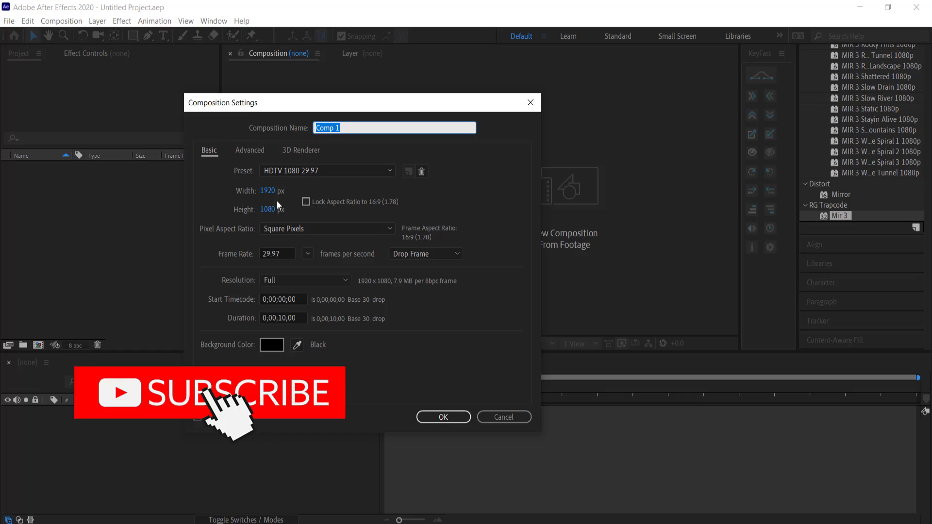
pyautogui.click(443, 417)
pyautogui.rightClick(186, 432)
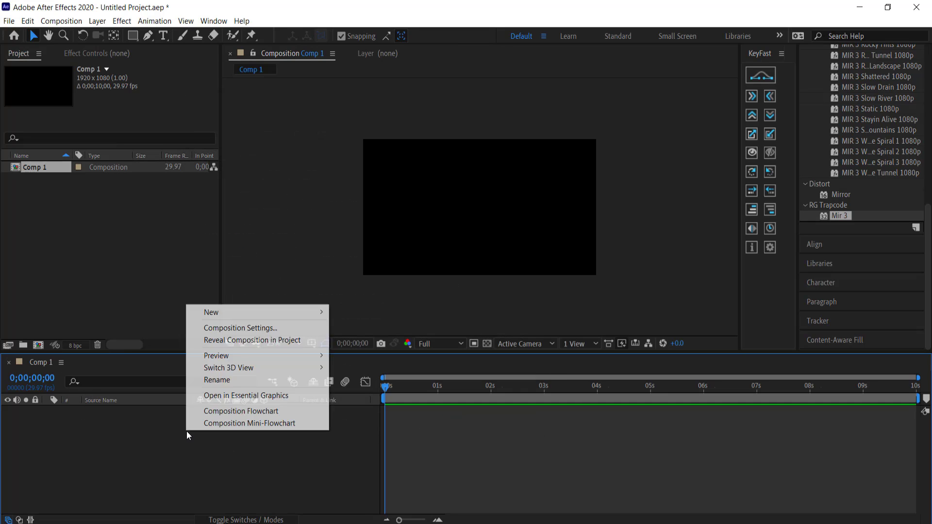
pyautogui.moveTo(224, 314)
pyautogui.click(363, 340)
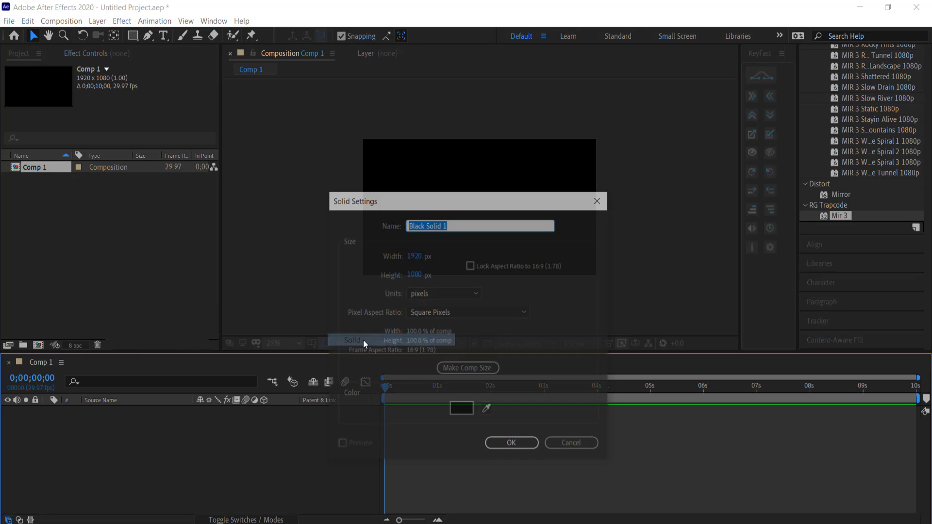
pyautogui.write('Tunnel')
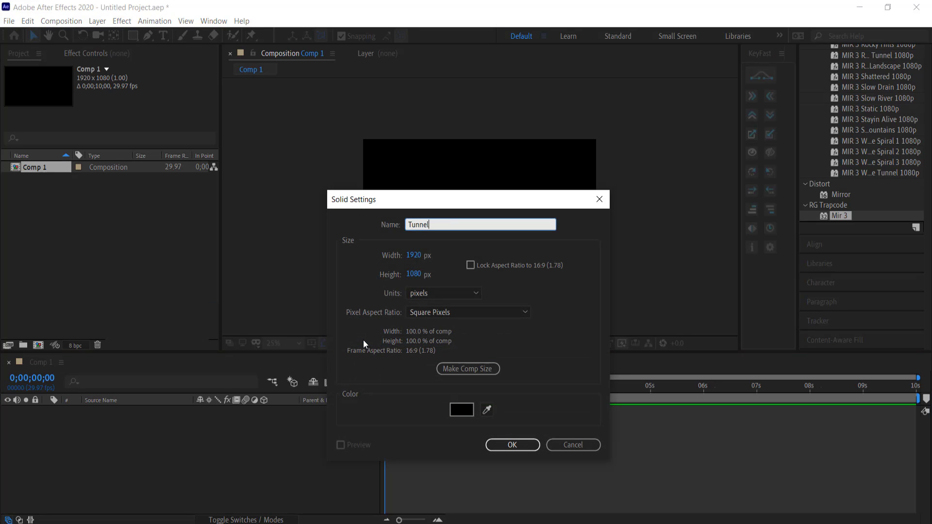
pyautogui.press('Return')
# - Apply the RG Trapcode Mir 3 effect to the Tunnel layer
pyautogui.scroll(10, 883, 188)
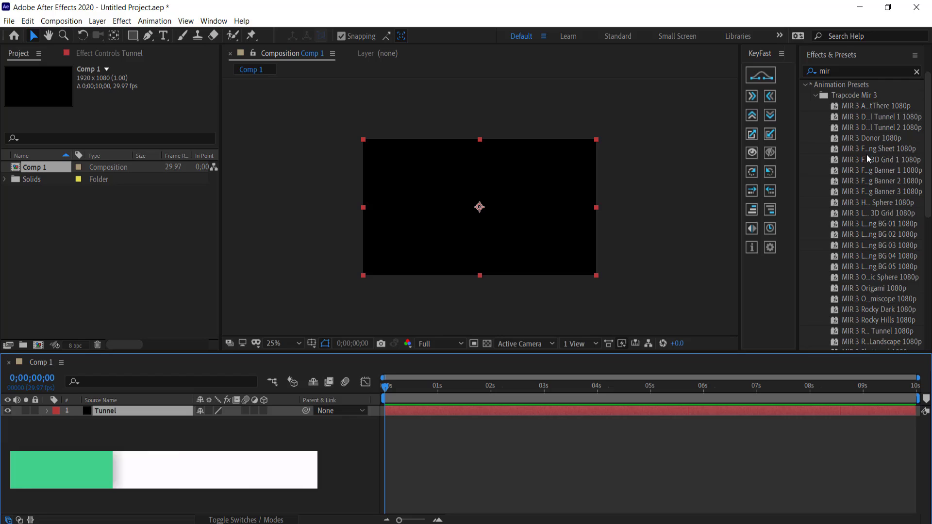
pyautogui.scroll(-10, 852, 177)
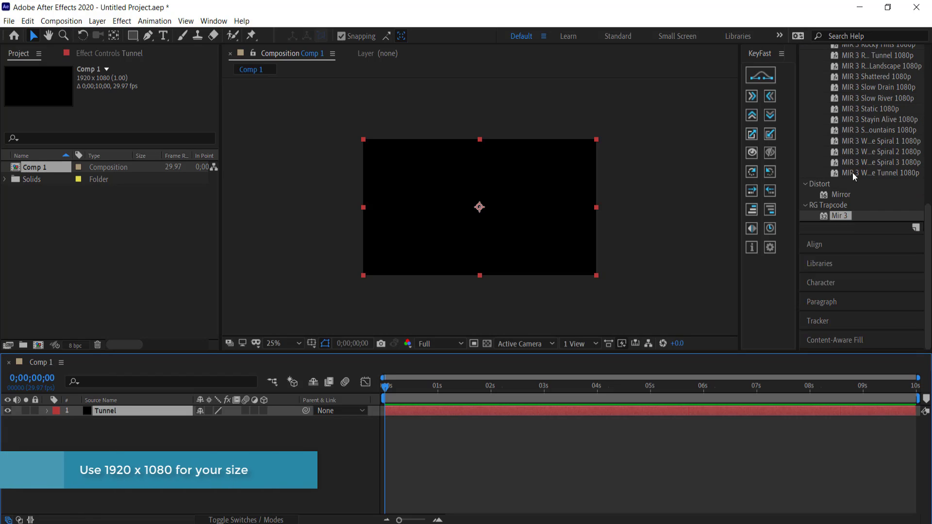
pyautogui.moveTo(845, 218); pyautogui.dragTo(123, 415)
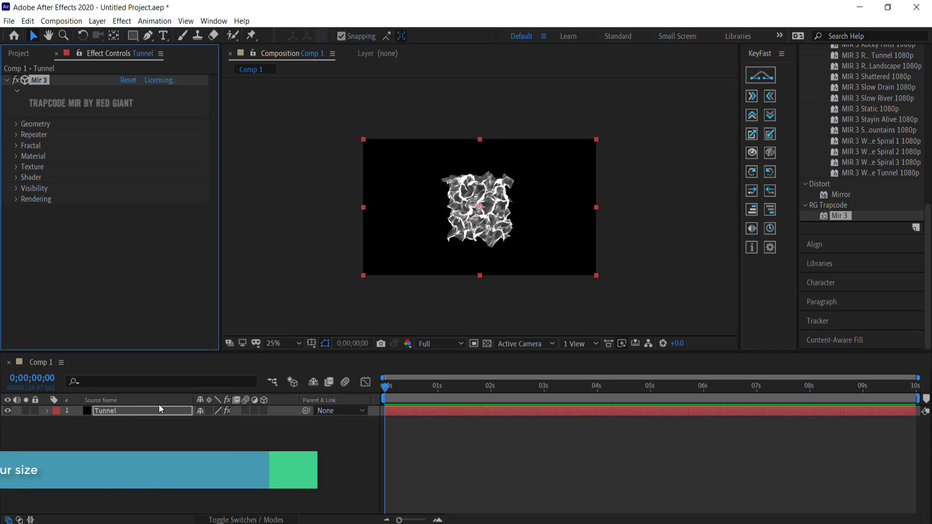
# - In Mir 3 Geometry, set Size to XYZ Individual with Size X 4000 and Size Y 13000
pyautogui.click(17, 124)
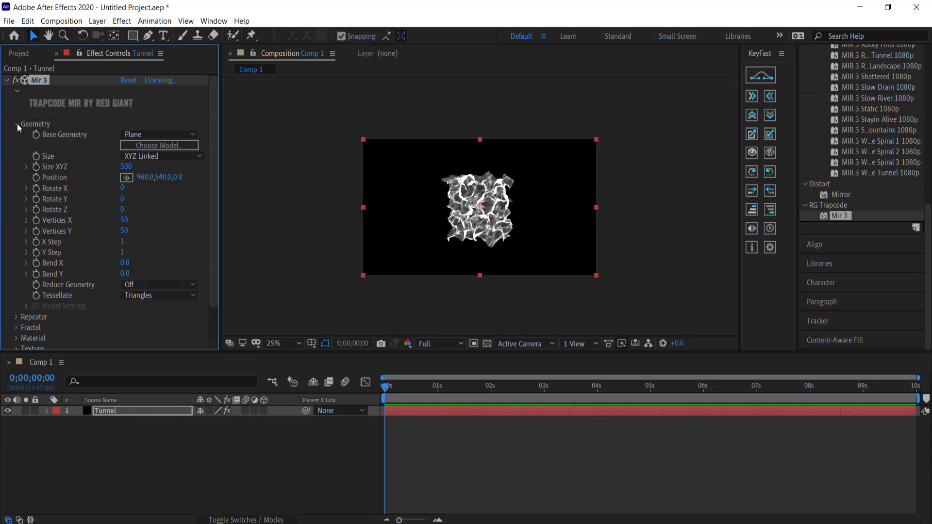
pyautogui.click(151, 157)
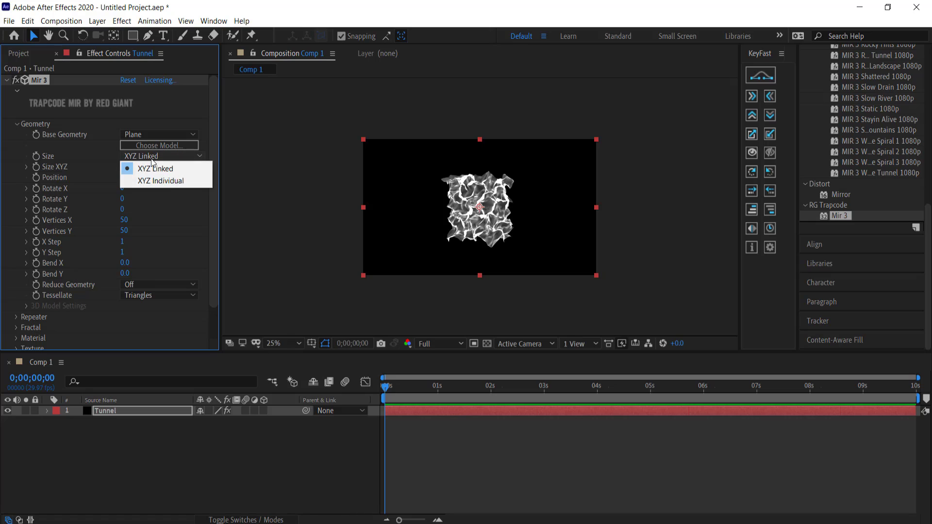
pyautogui.click(163, 182)
pyautogui.click(127, 166)
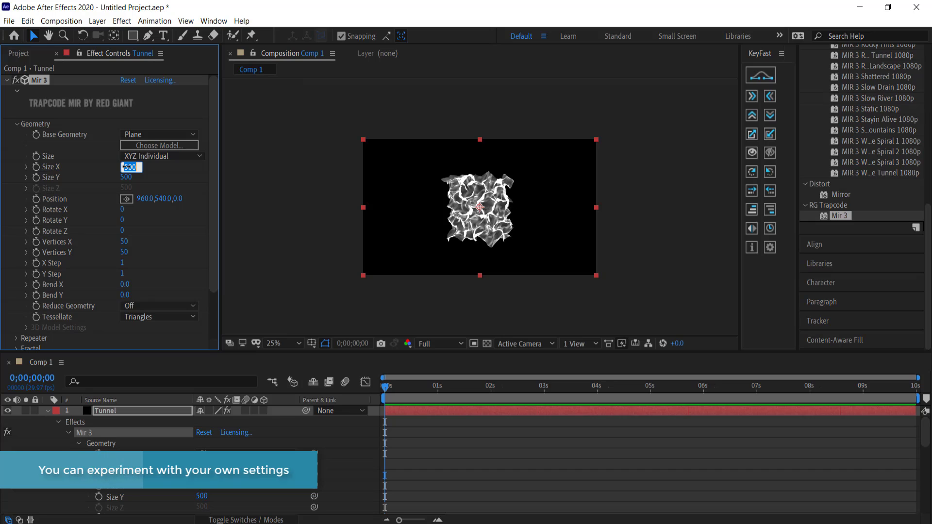
pyautogui.write('1000')
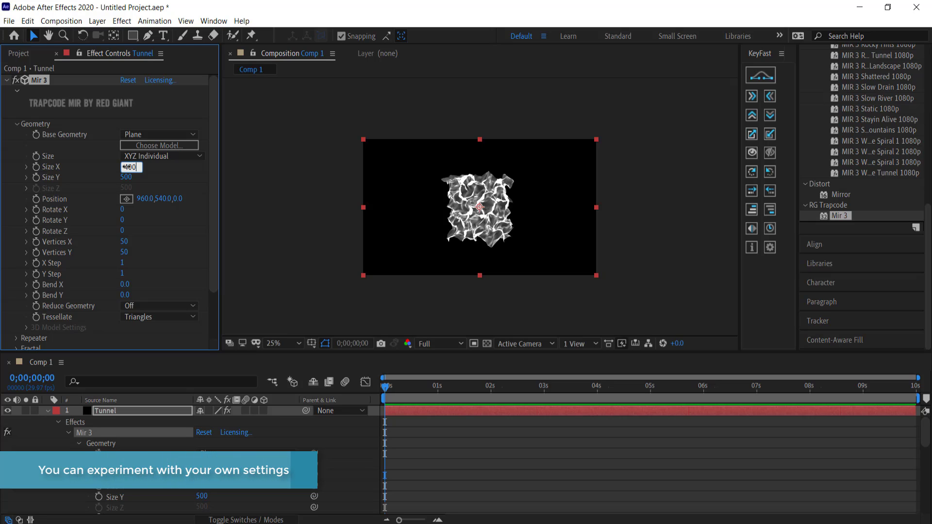
pyautogui.press('Return')
pyautogui.click(127, 178)
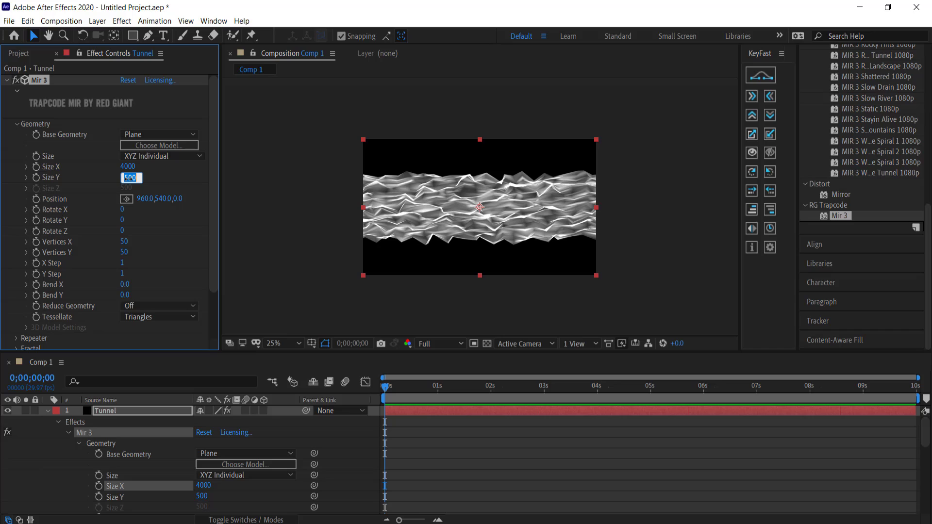
pyautogui.write('130000')
pyautogui.press('Return')
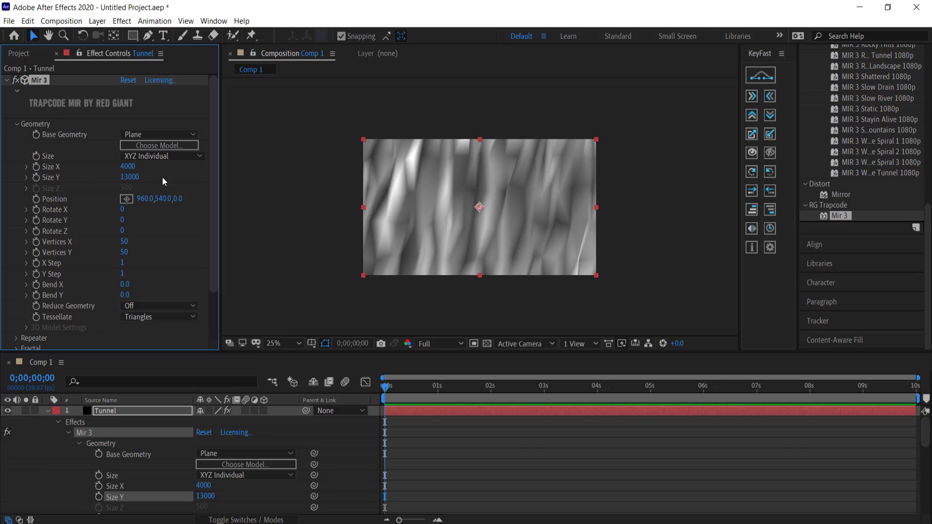
# - Set Mir 3 Position Y to 1170, Rotate X to -90 and Bend Y to 0.1
pyautogui.click(161, 199)
pyautogui.write('1170')
pyautogui.press('Return')
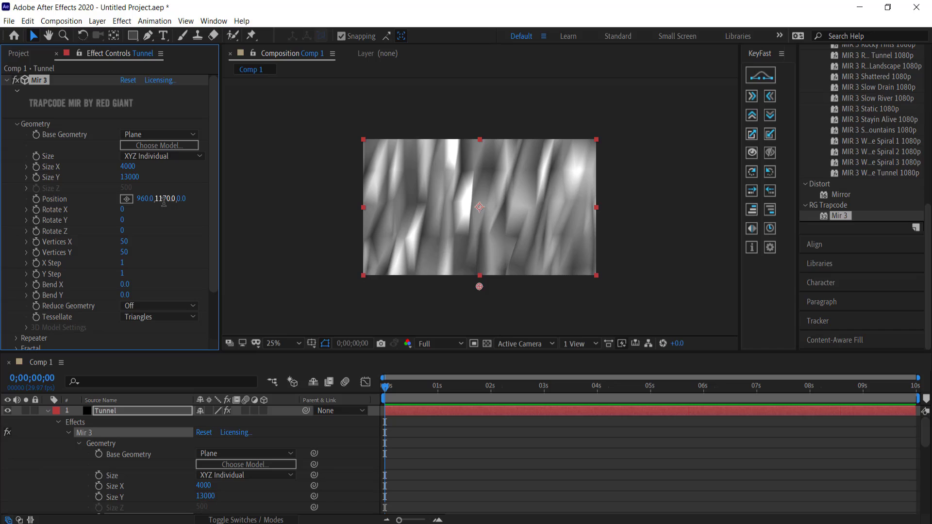
pyautogui.click(122, 209)
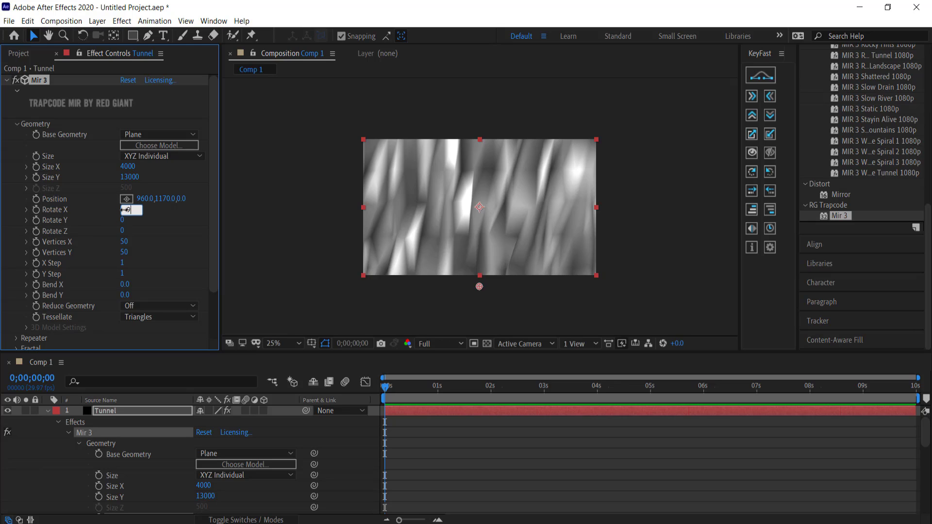
pyautogui.write('-90')
pyautogui.press('Return')
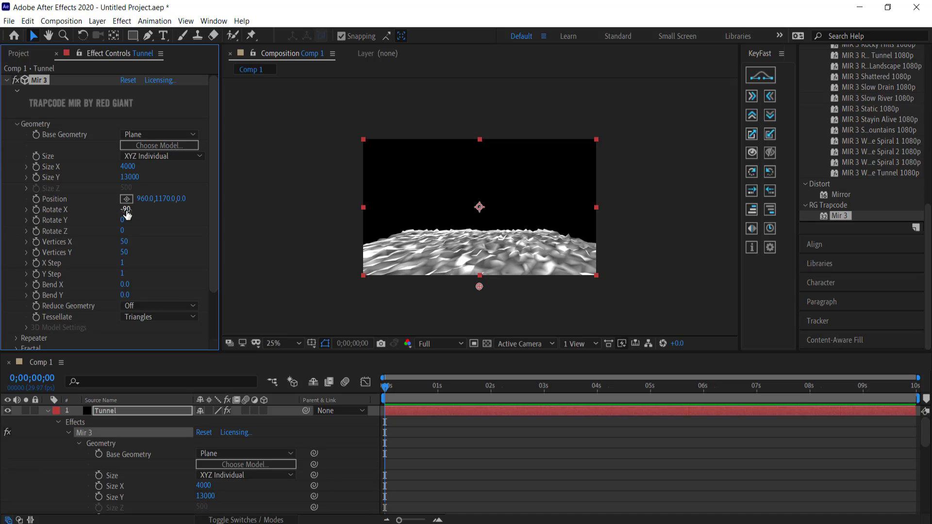
pyautogui.click(125, 295)
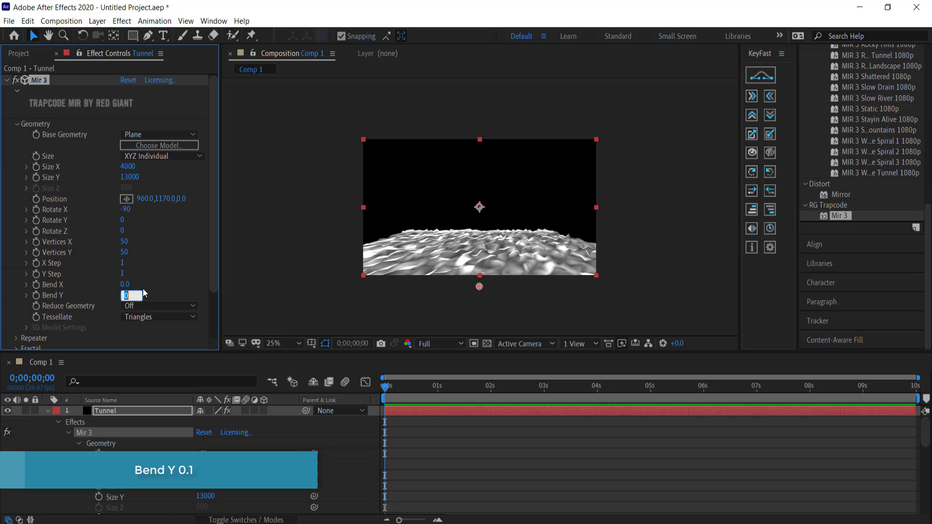
pyautogui.write('0.1')
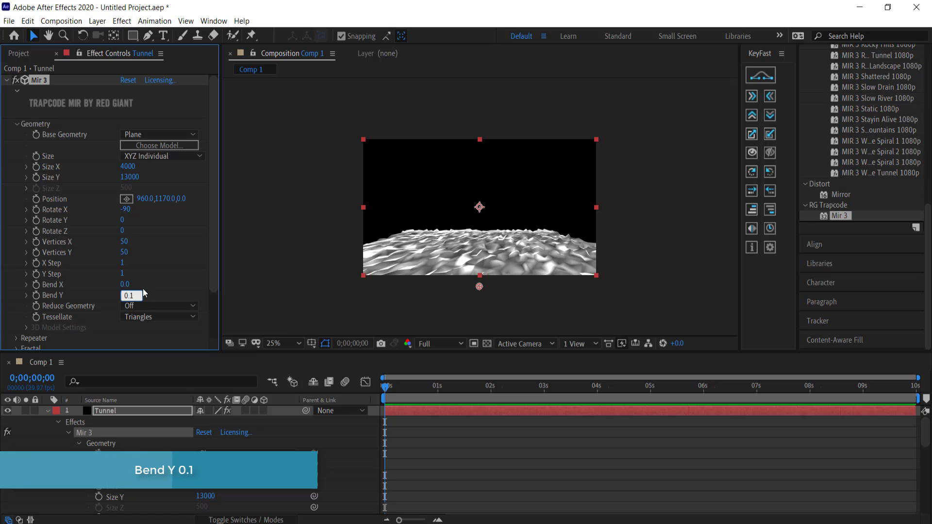
pyautogui.press('Return')
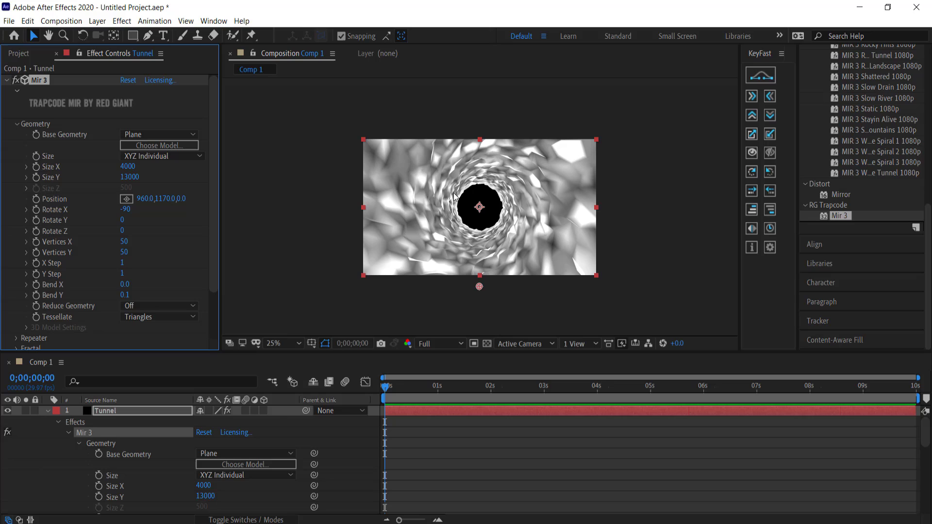
# - Expand Mir 3's Fractal group and set its Amplitude to 0
pyautogui.scroll(-2, 216, 214)
pyautogui.scroll(-1, 217, 215)
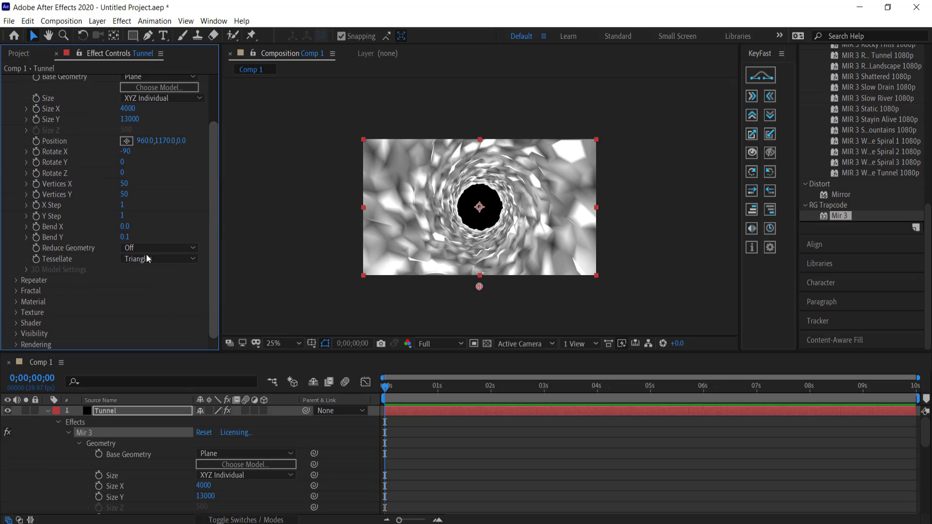
pyautogui.click(16, 290)
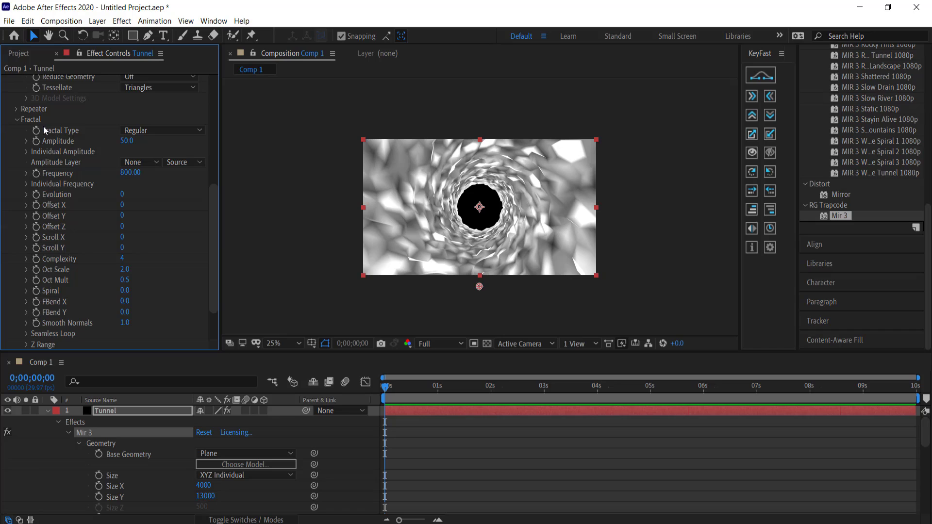
pyautogui.click(126, 141)
pyautogui.write('0')
pyautogui.press('Return')
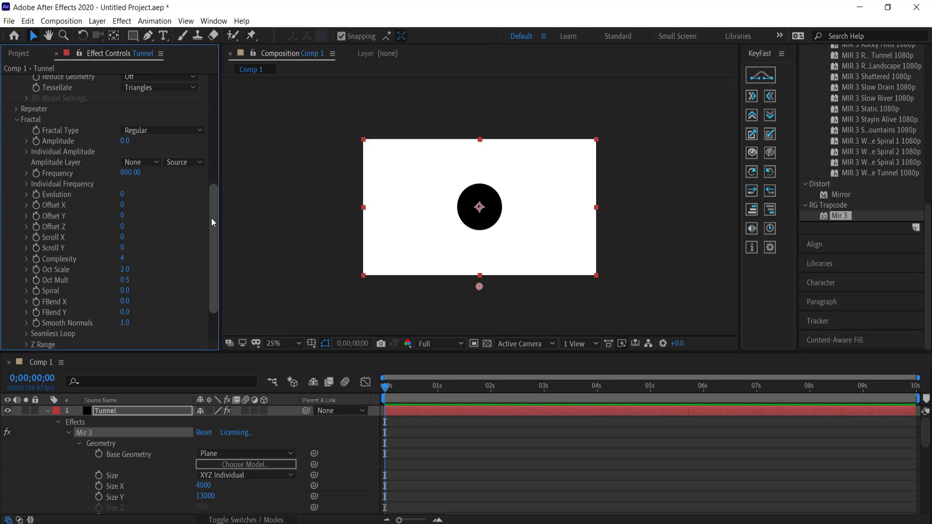
pyautogui.scroll(-2, 215, 239)
pyautogui.scroll(-1, 215, 239)
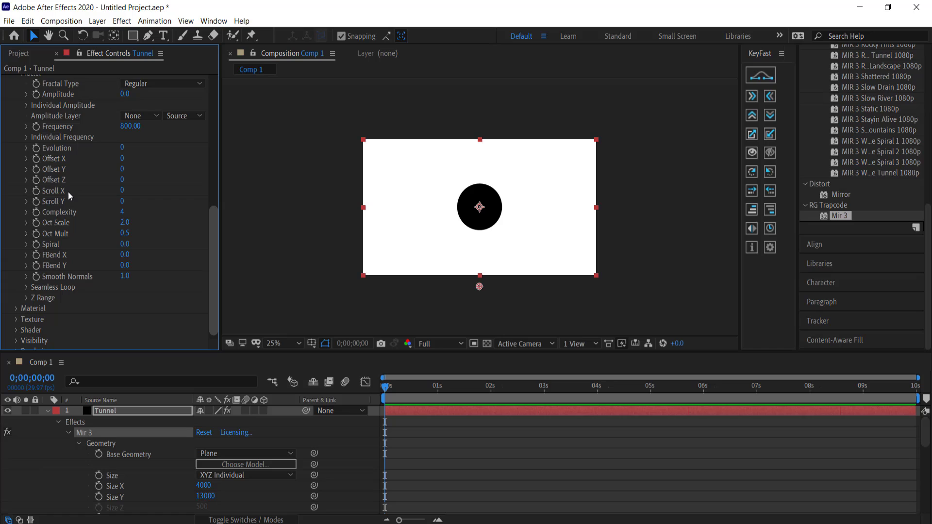
# - Add the expression time*100 to Scroll X and time*1000 to Scroll Y
pyautogui.keyDown('alt'); pyautogui.click(36, 192); pyautogui.keyUp('alt')
pyautogui.write('time*100')
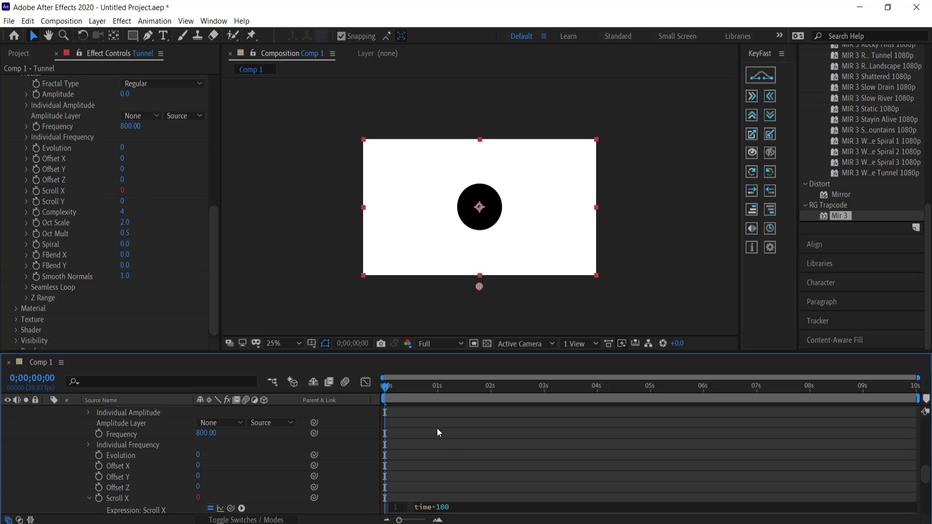
pyautogui.click(188, 275)
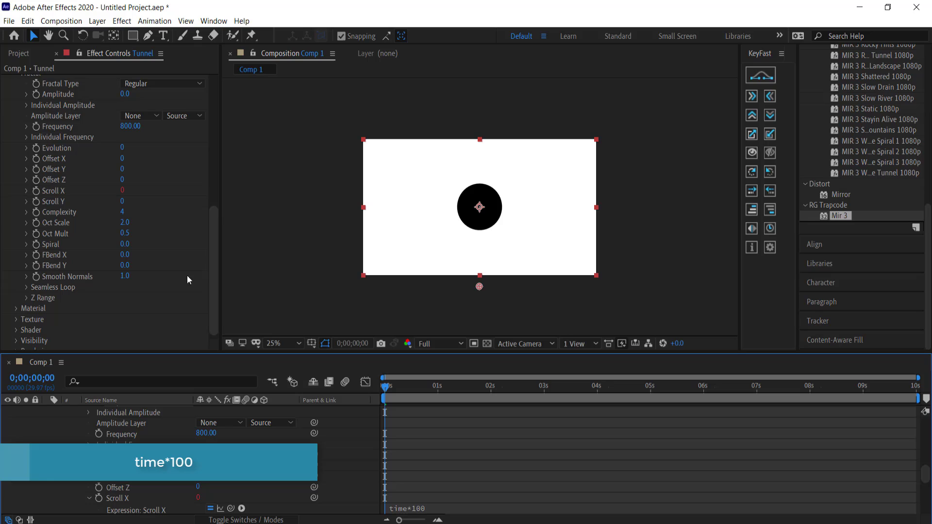
pyautogui.keyDown('alt'); pyautogui.click(38, 203); pyautogui.keyUp('alt')
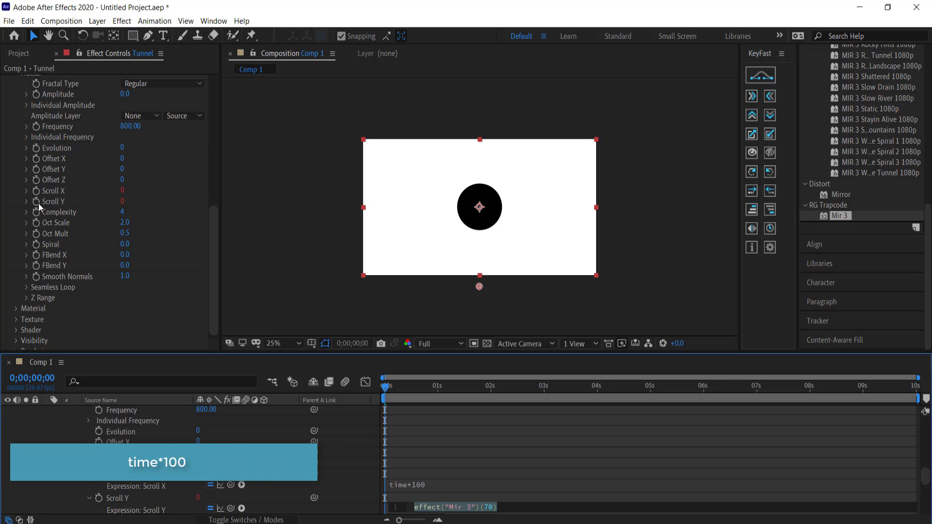
pyautogui.write('time*')
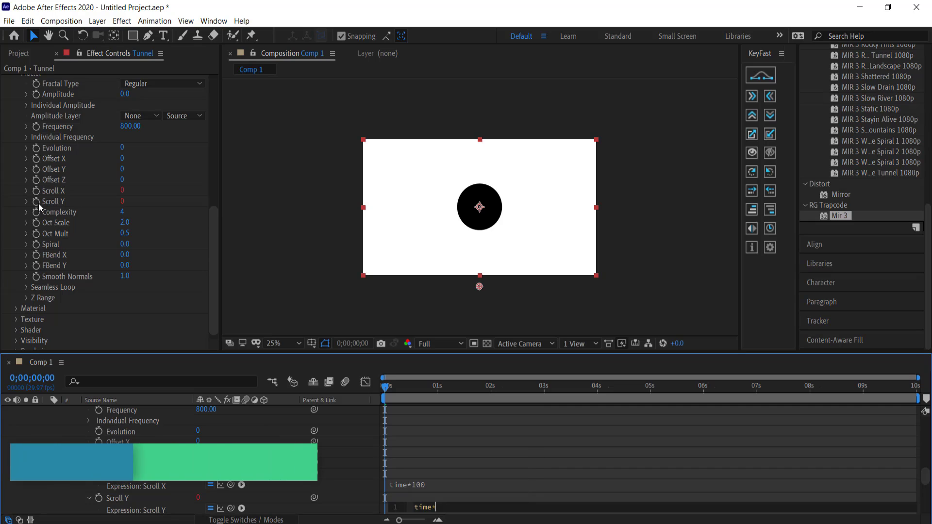
pyautogui.write('1000')
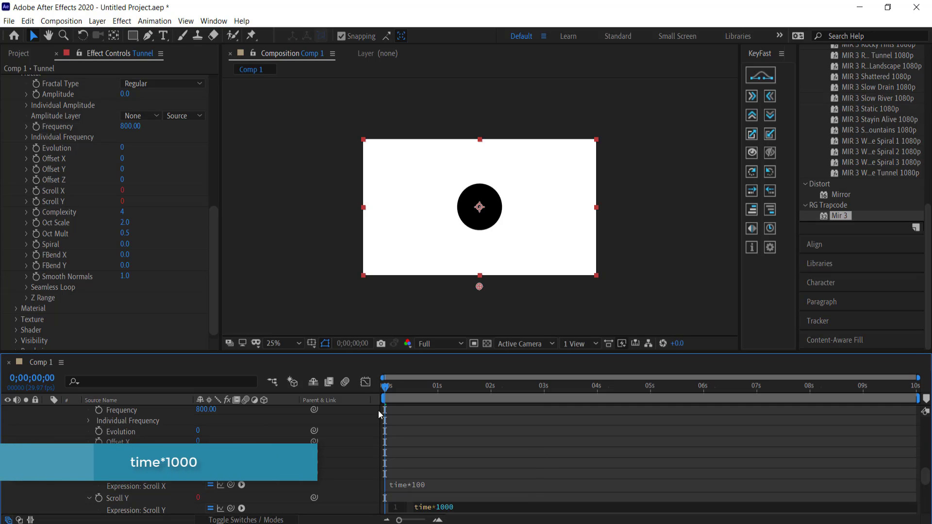
pyautogui.click(386, 387)
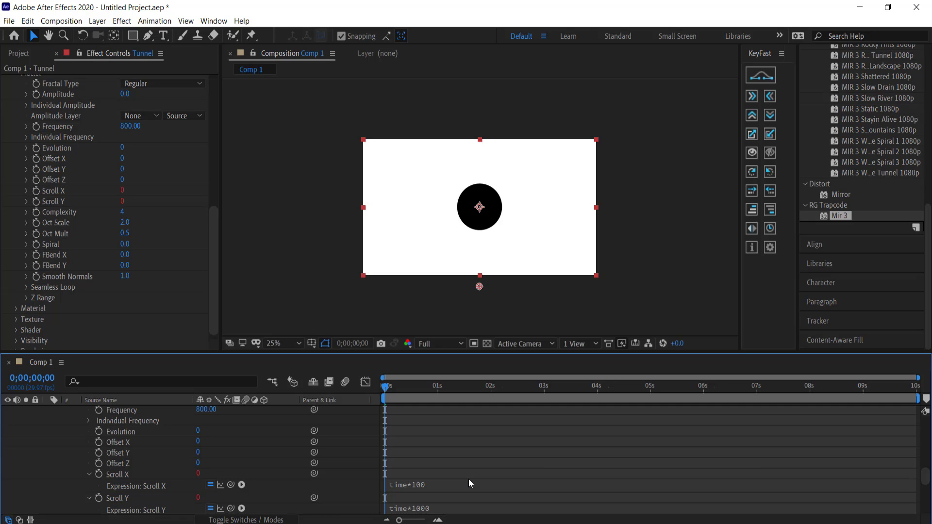
# - Set the Mir 3 Shader to draw Points with a Point Size of 7
pyautogui.click(17, 334)
pyautogui.click(16, 331)
pyautogui.scroll(-5, 211, 250)
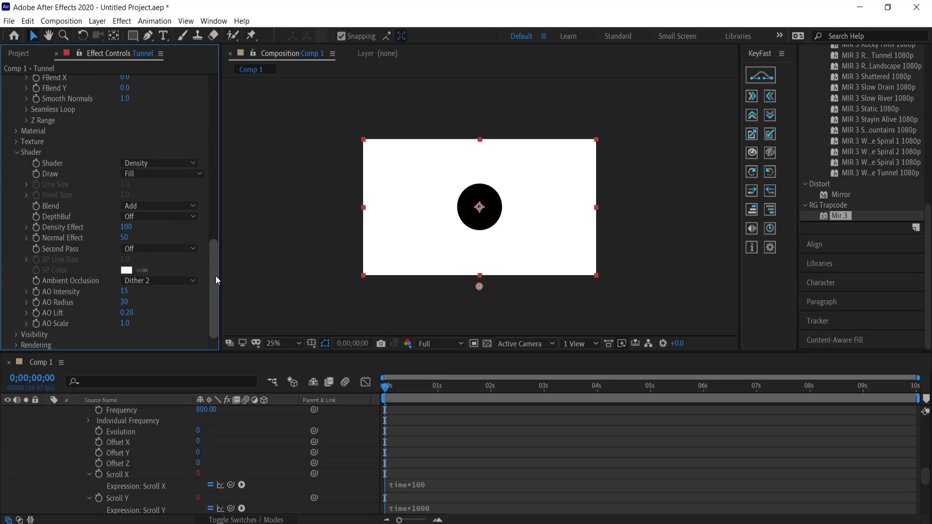
pyautogui.click(157, 174)
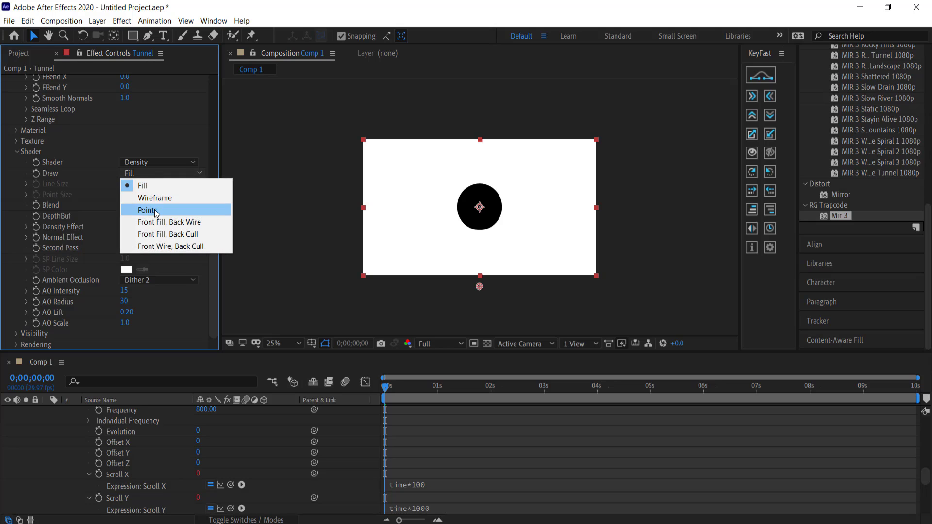
pyautogui.click(155, 211)
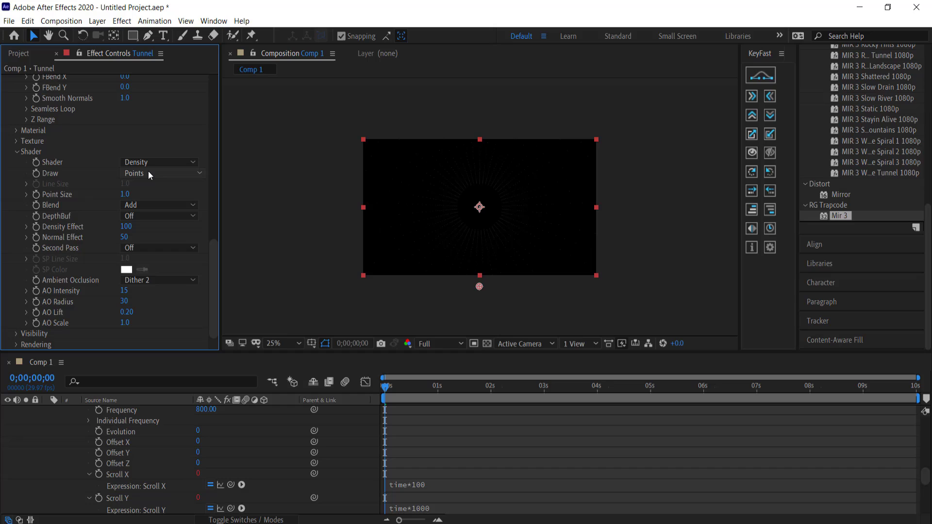
pyautogui.click(124, 195)
pyautogui.write('7')
pyautogui.press('Return')
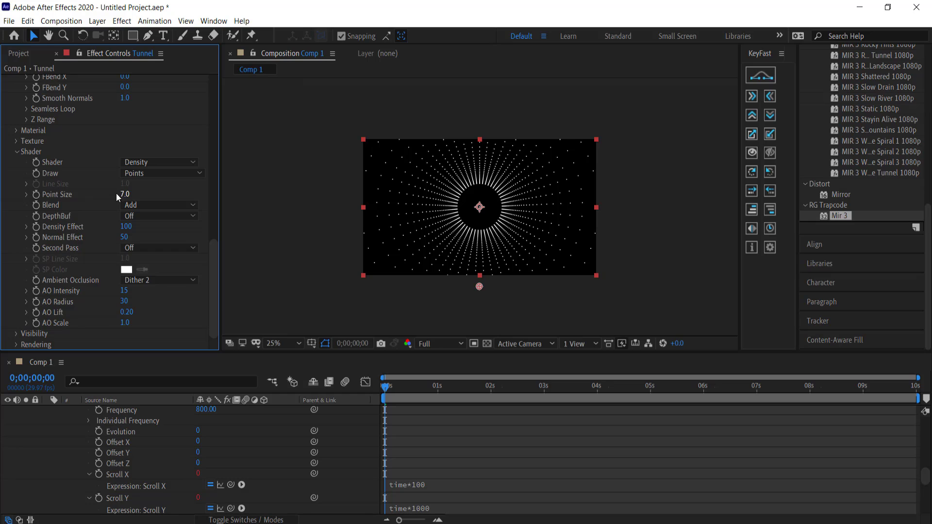
# - Add a Wireframe second pass and scrub the timeline to check the result
pyautogui.click(153, 246)
pyautogui.click(164, 274)
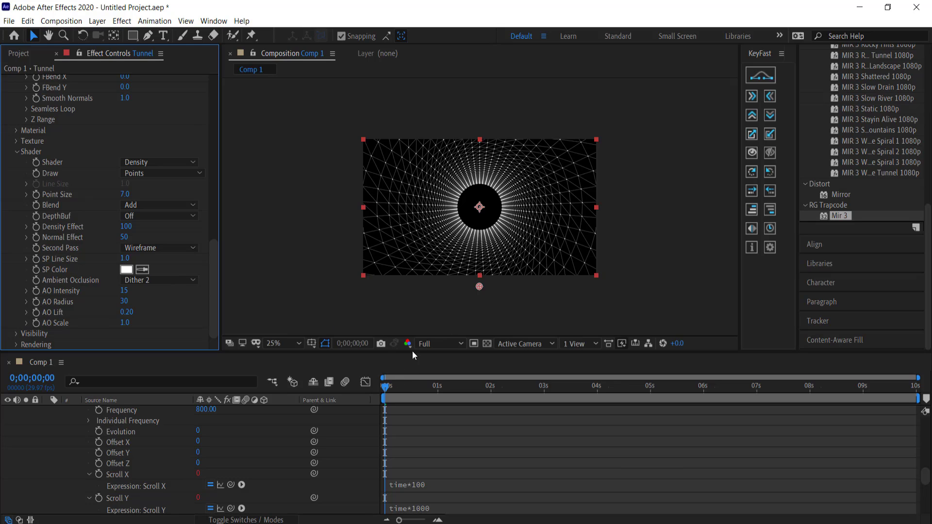
pyautogui.moveTo(388, 388)
pyautogui.mouseDown()
pyautogui.moveTo(409, 388)
pyautogui.moveTo(358, 391)
pyautogui.mouseUp()
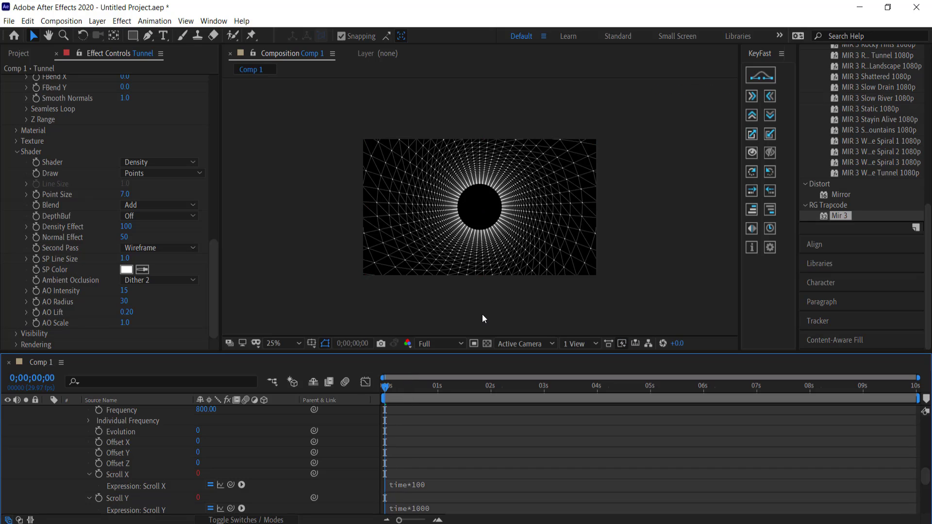
# - Preview the tunnel animation and stop playback at about 0;00;01;12
pyautogui.press('space')
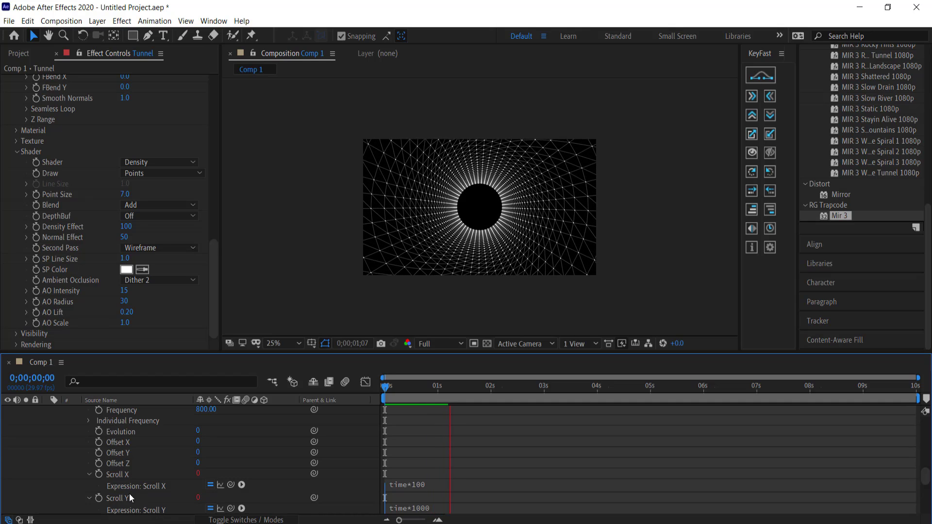
pyautogui.click(462, 252)
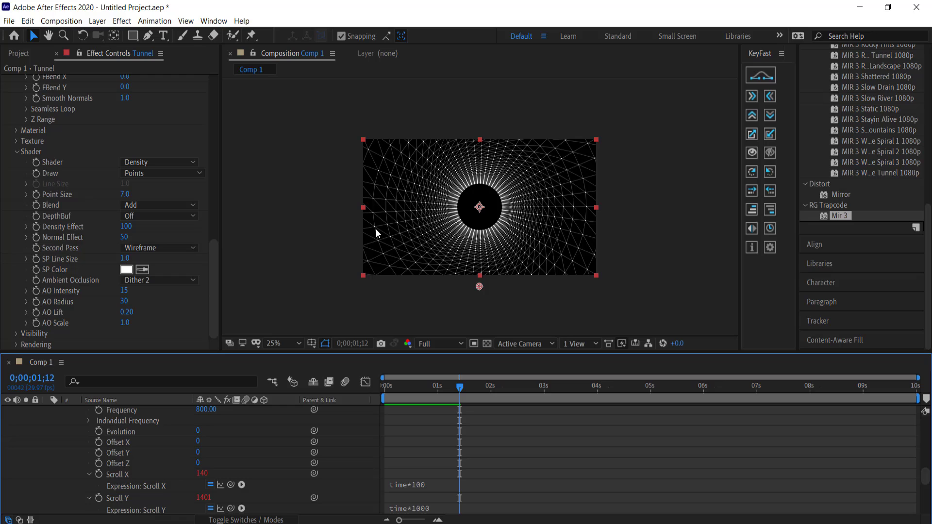
# - Try Vertices X values 5, 6 and 10, settling on 5 for a square tunnel
pyautogui.moveTo(214, 281); pyautogui.dragTo(99, 100)
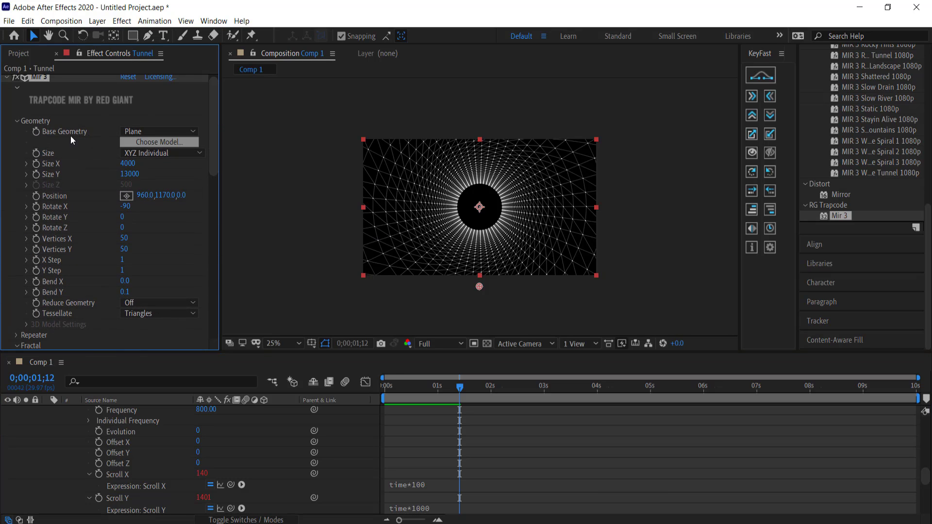
pyautogui.click(124, 239)
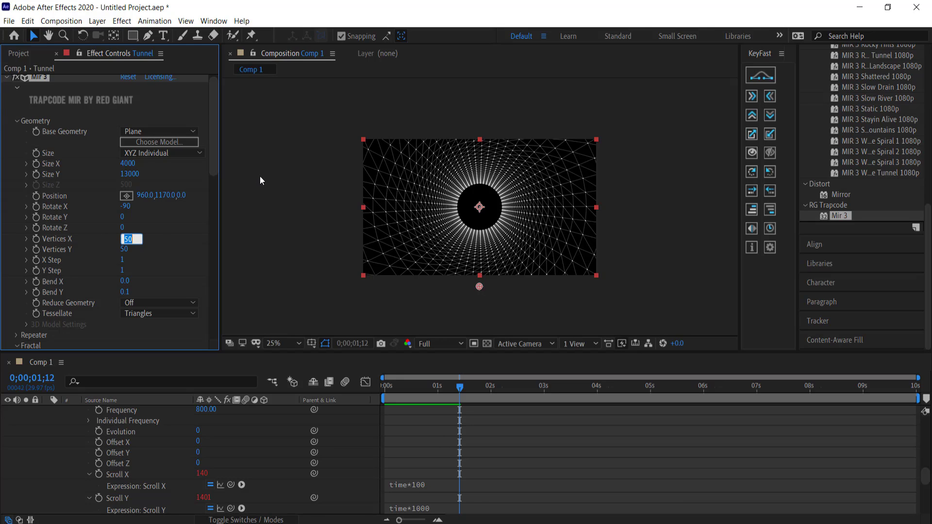
pyautogui.write('5')
pyautogui.press('Return')
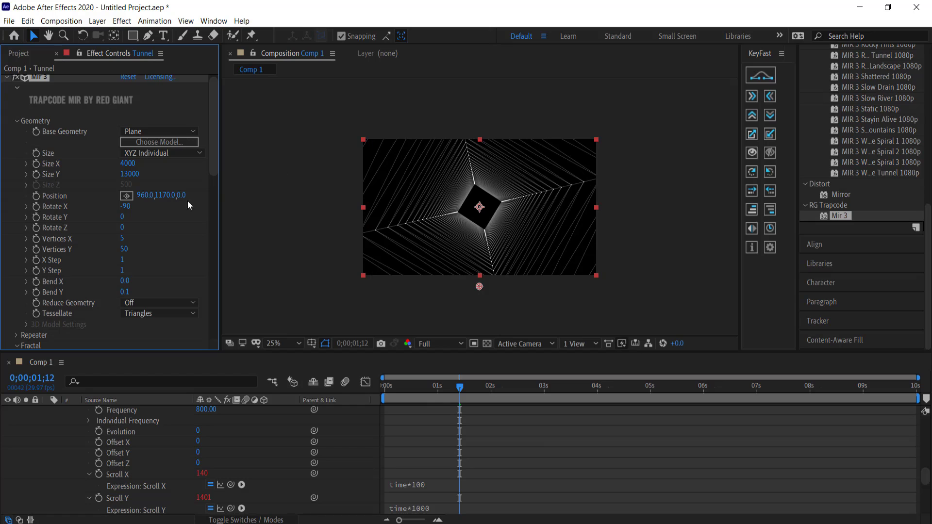
pyautogui.click(123, 239)
pyautogui.write('6')
pyautogui.press('Return')
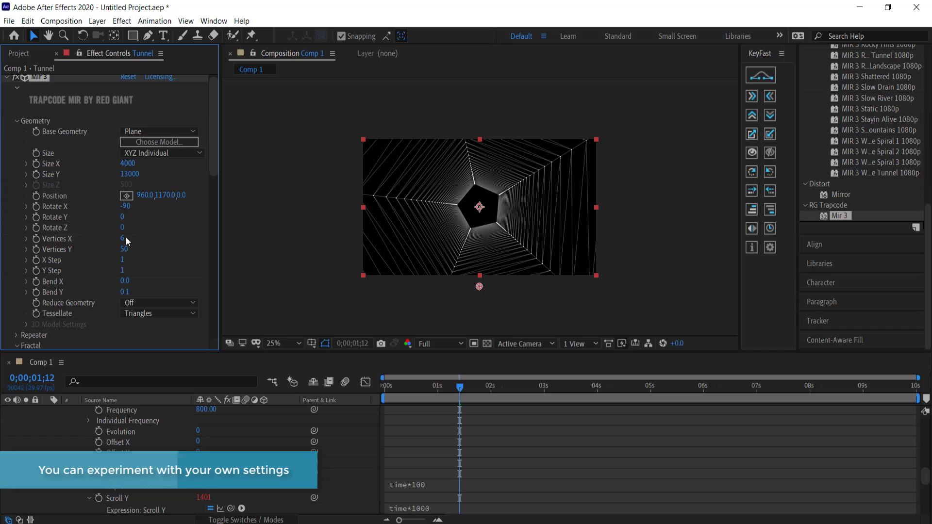
pyautogui.click(125, 238)
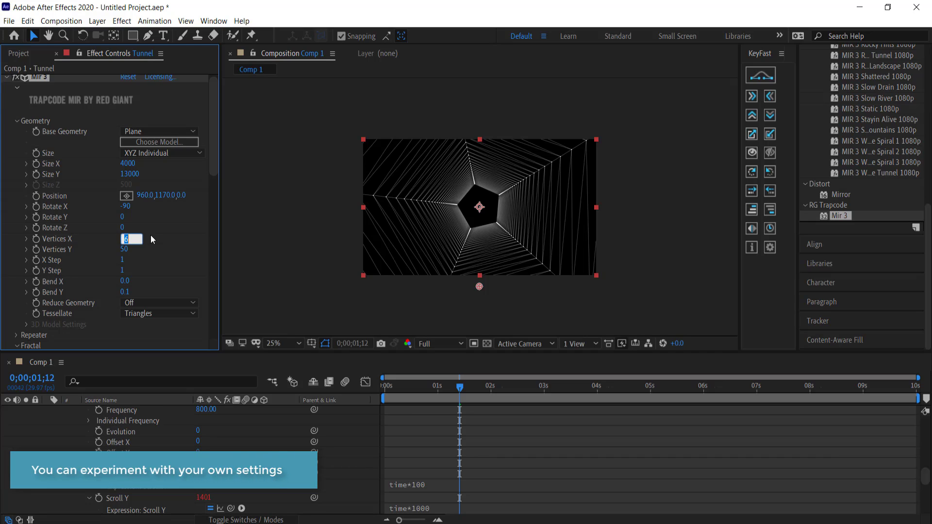
pyautogui.write('10')
pyautogui.press('Return')
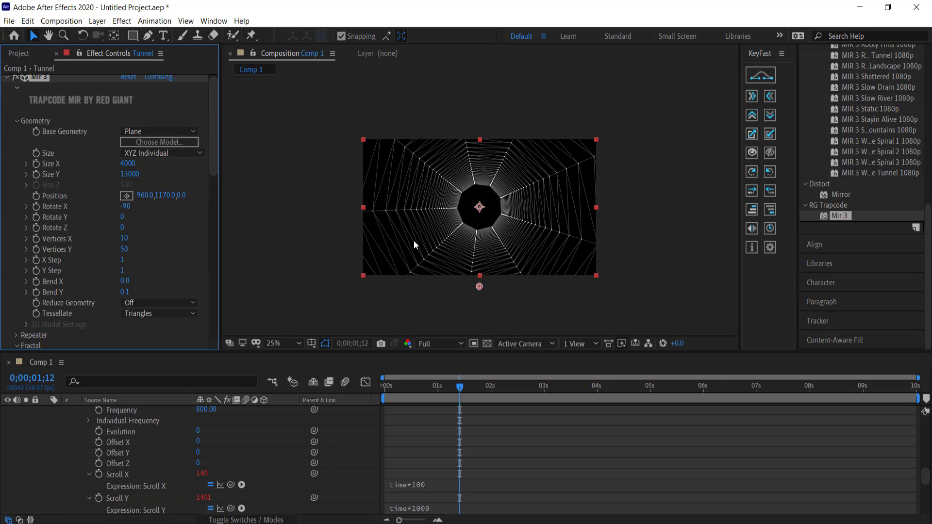
pyautogui.click(124, 237)
pyautogui.write('5')
pyautogui.press('Return')
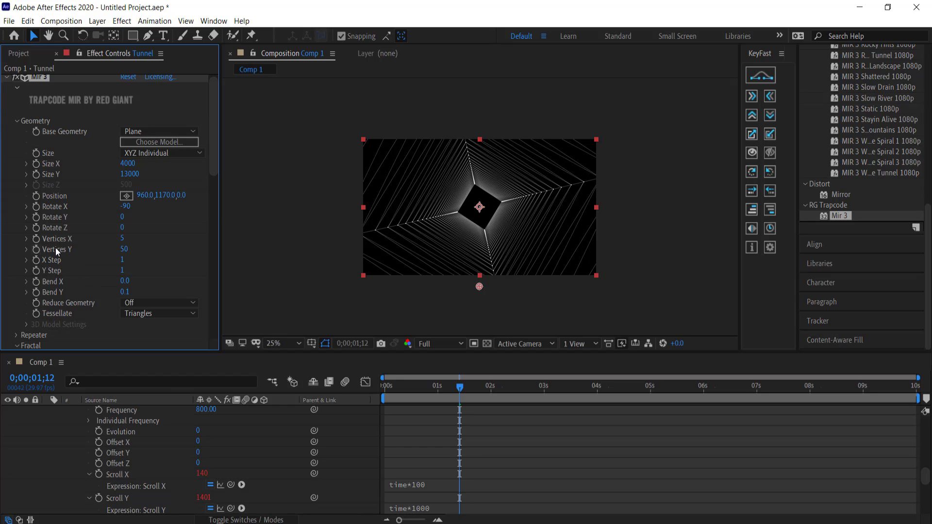
# - Keep Mir 3 Vertices Y at 50
pyautogui.click(124, 249)
pyautogui.write('5')
pyautogui.write('0')
pyautogui.press('Return')
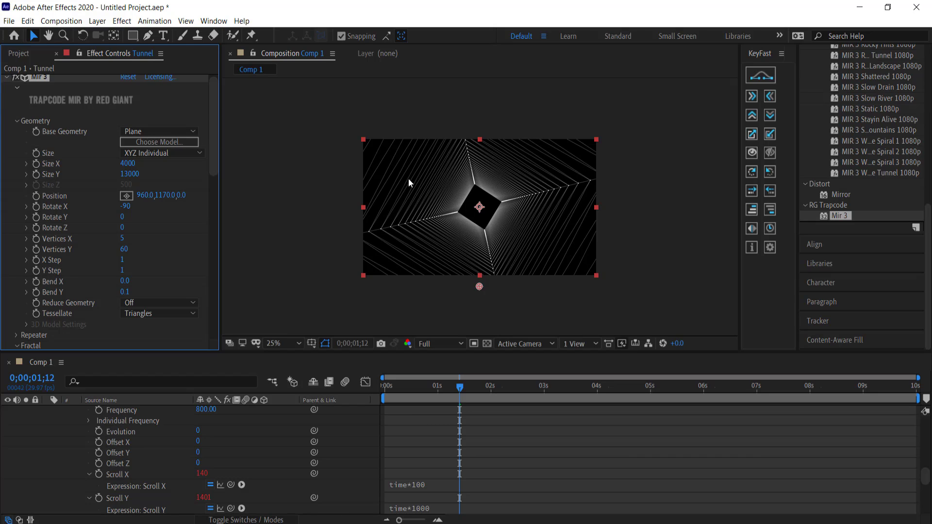
pyautogui.click(128, 249)
pyautogui.write('50')
pyautogui.press('Return')
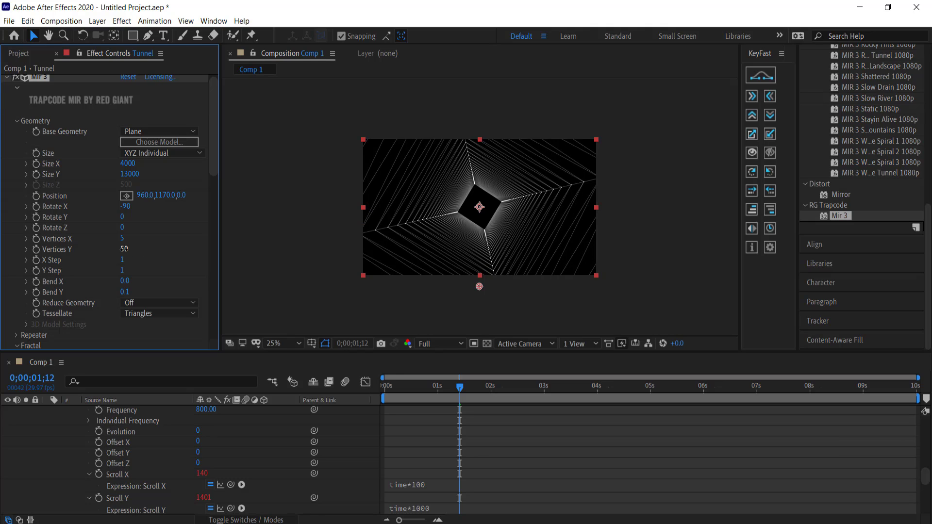
# - Change the Mir 3 SP Color from white to orange FF9100
pyautogui.moveTo(214, 135); pyautogui.dragTo(213, 315)
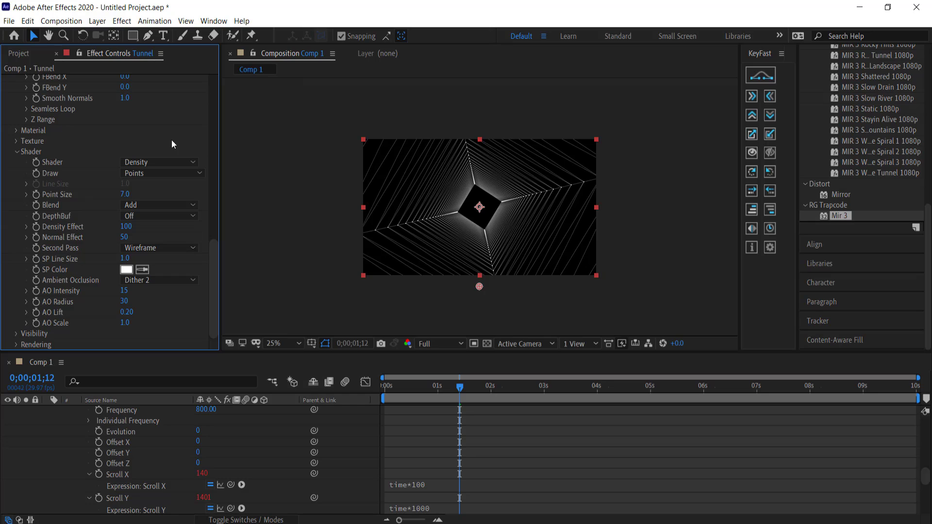
pyautogui.click(126, 269)
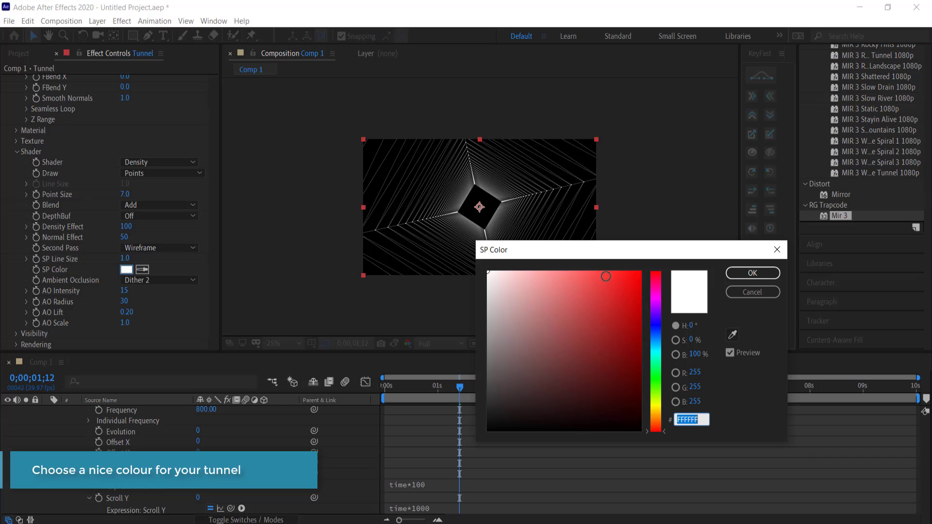
pyautogui.click(663, 354)
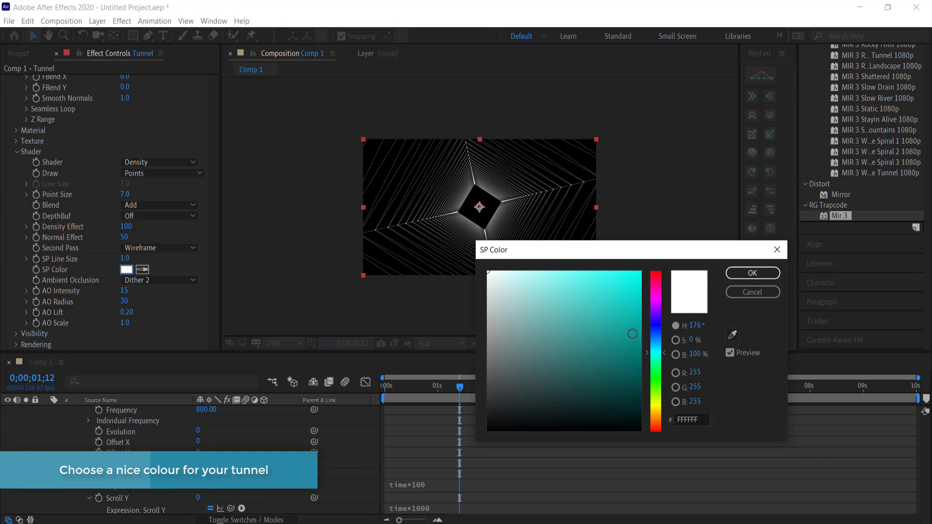
pyautogui.moveTo(663, 354); pyautogui.dragTo(659, 278)
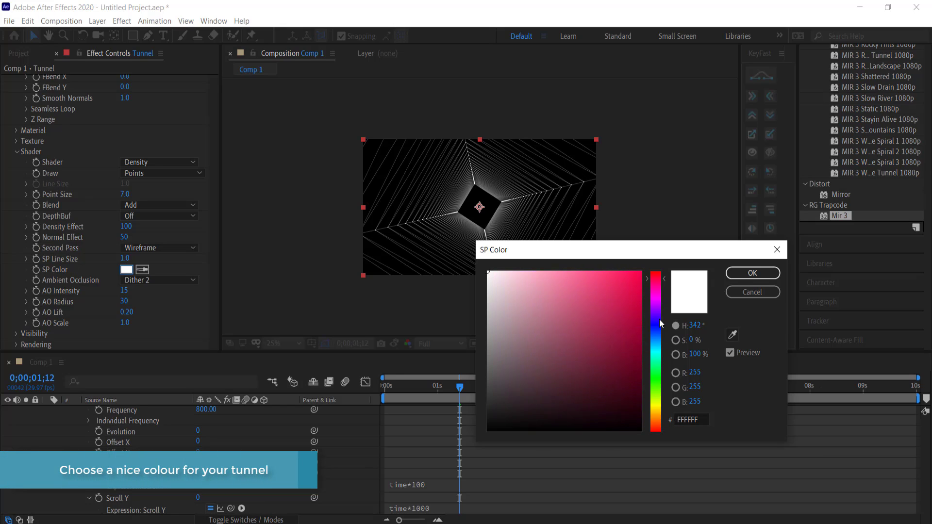
pyautogui.moveTo(659, 323); pyautogui.dragTo(662, 415)
pyautogui.moveTo(601, 278); pyautogui.dragTo(659, 243)
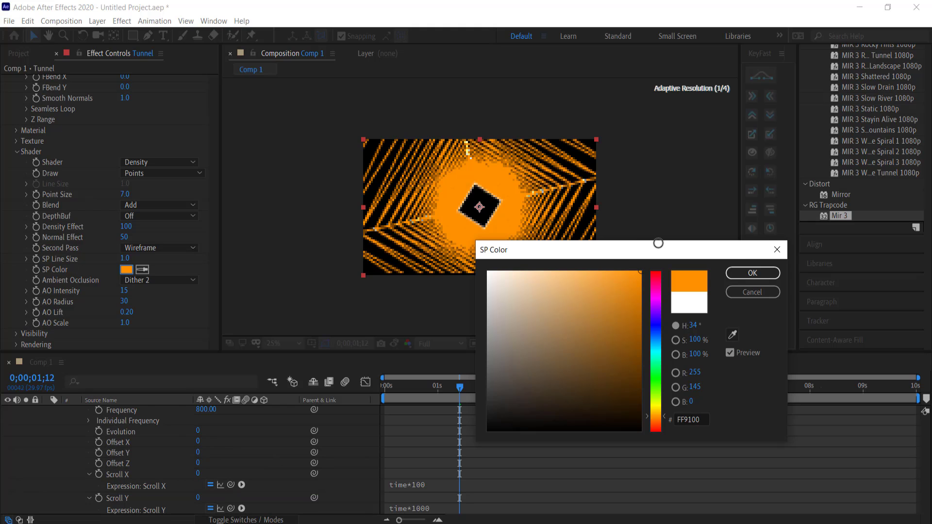
pyautogui.click(753, 273)
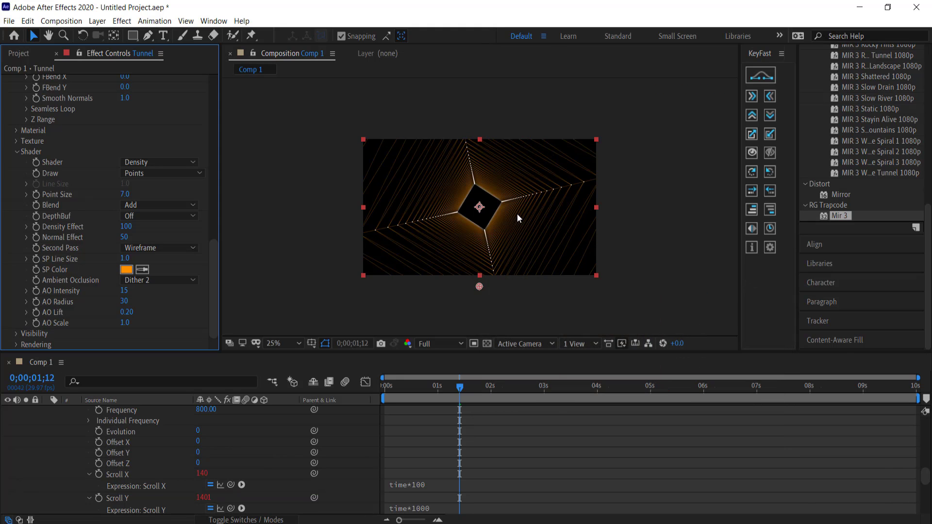
pyautogui.scroll(2, 478, 205)
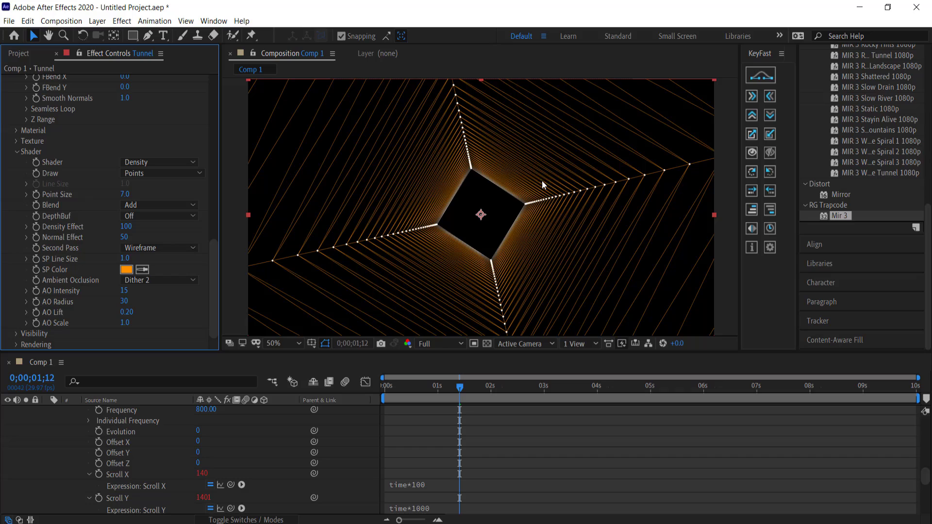
pyautogui.scroll(-2, 453, 206)
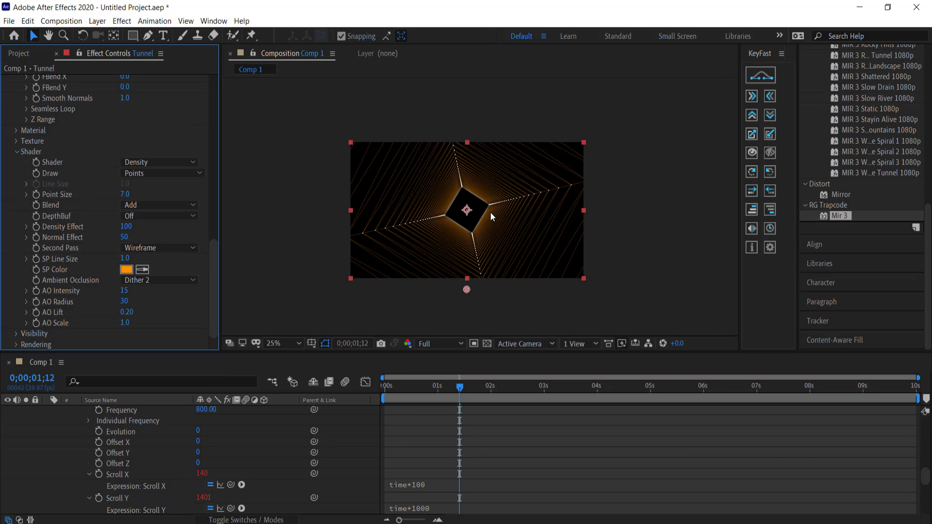
# - Search Effects & Presets for 'starglow' and apply Trapcode Starglow to the Tunnel layer
pyautogui.scroll(5, 820, 155)
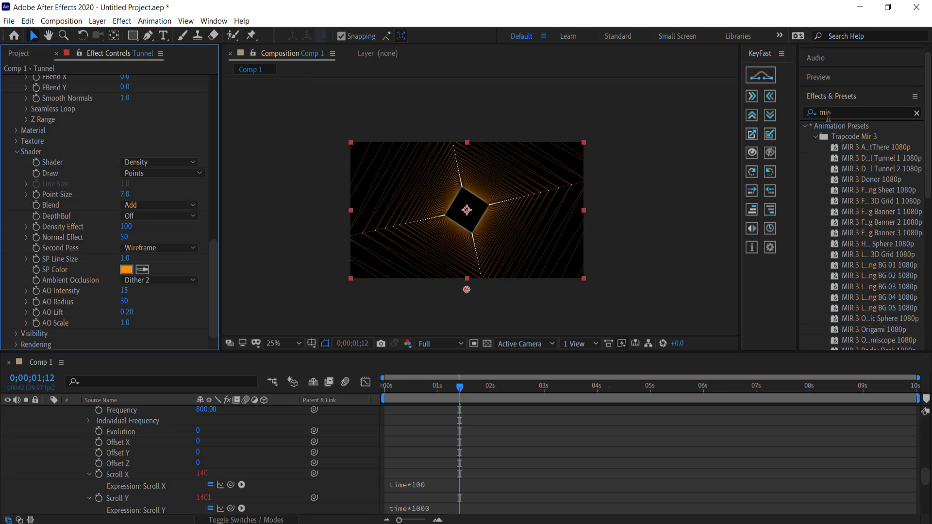
pyautogui.click(800, 113)
pyautogui.doubleClick(800, 113)
pyautogui.write('starglow')
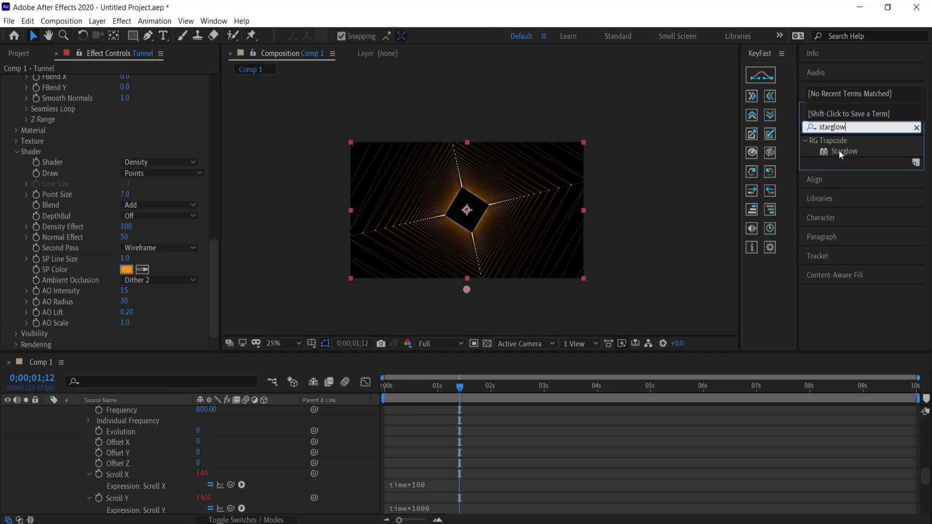
pyautogui.moveTo(839, 150); pyautogui.dragTo(63, 430)
pyautogui.moveTo(845, 152); pyautogui.dragTo(124, 408)
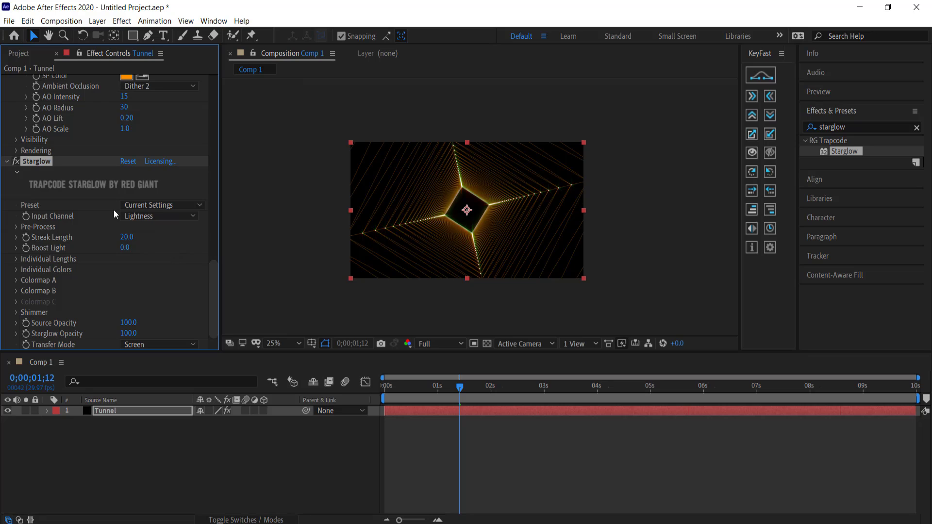
# - Keep Starglow's input channel on Lightness and apply the Cold Heaven preset after trying Star Prism
pyautogui.click(165, 217)
pyautogui.click(154, 203)
pyautogui.click(152, 205)
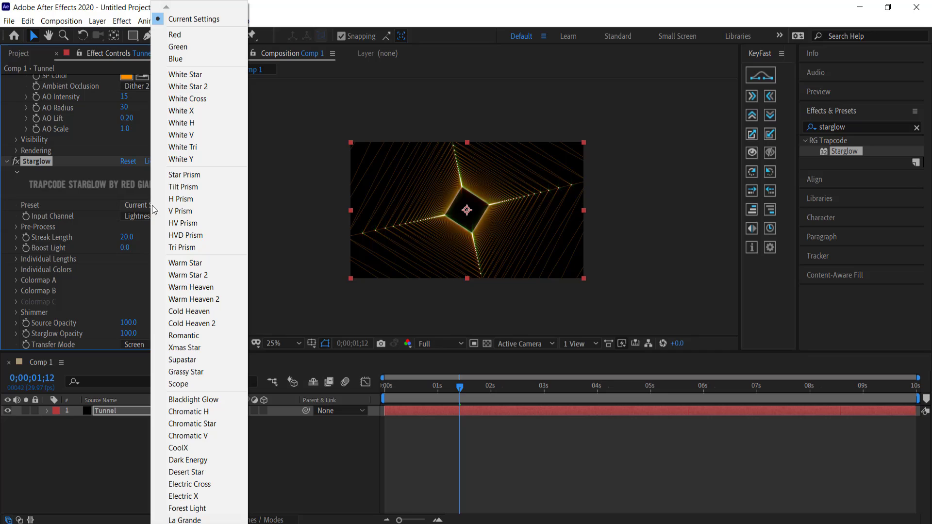
pyautogui.click(189, 176)
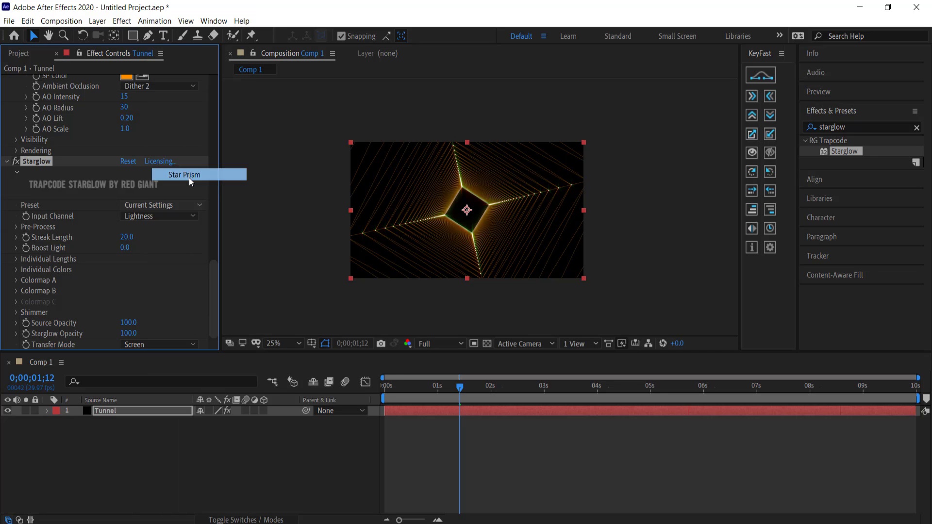
pyautogui.click(168, 203)
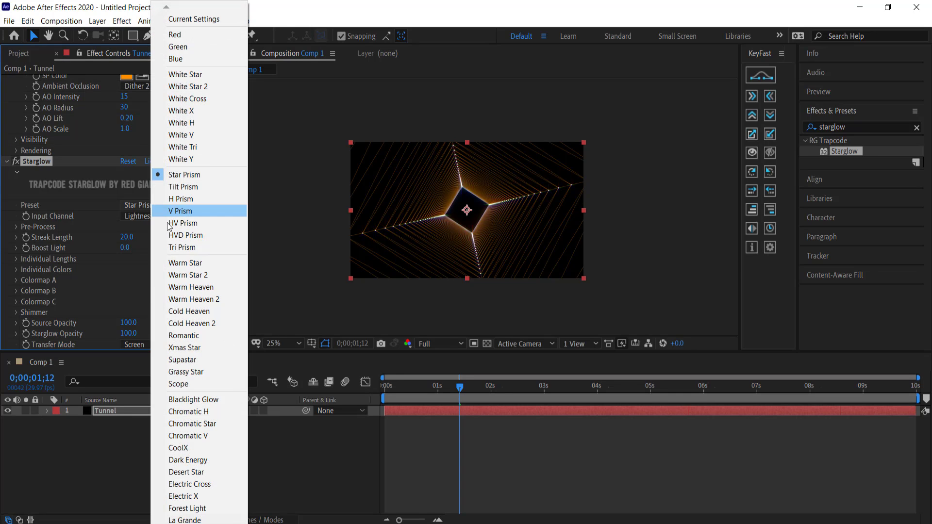
pyautogui.click(189, 311)
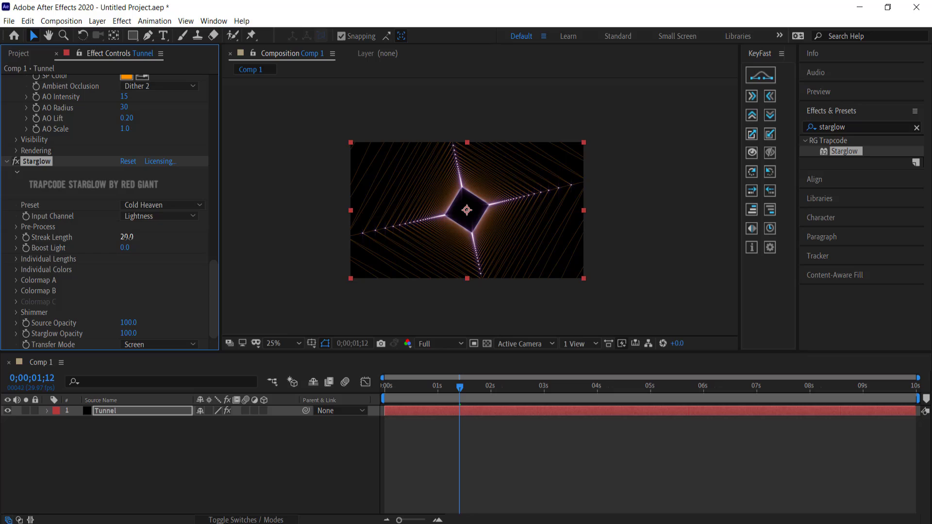
# - Set Starglow's Streak Length to 7.0 and Boost Light to 2.0
pyautogui.click(129, 237)
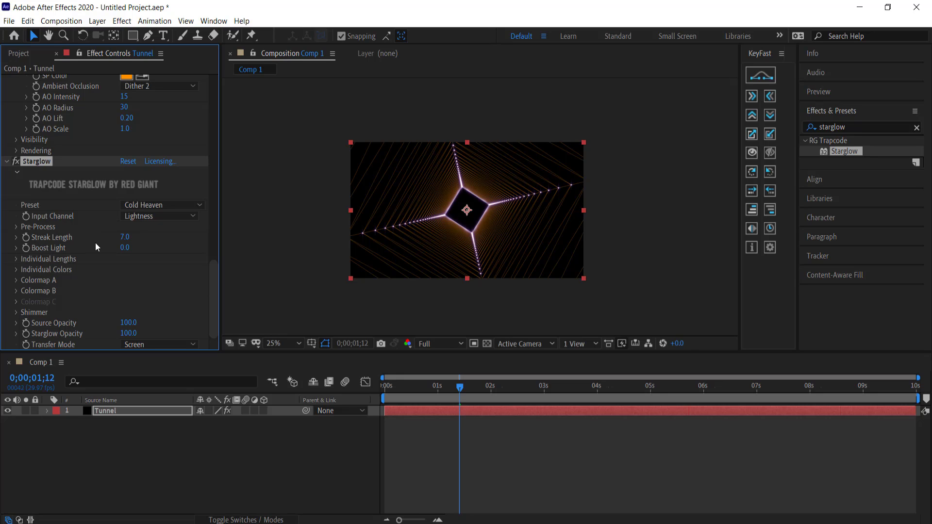
pyautogui.click(125, 248)
pyautogui.write('2')
pyautogui.press('Return')
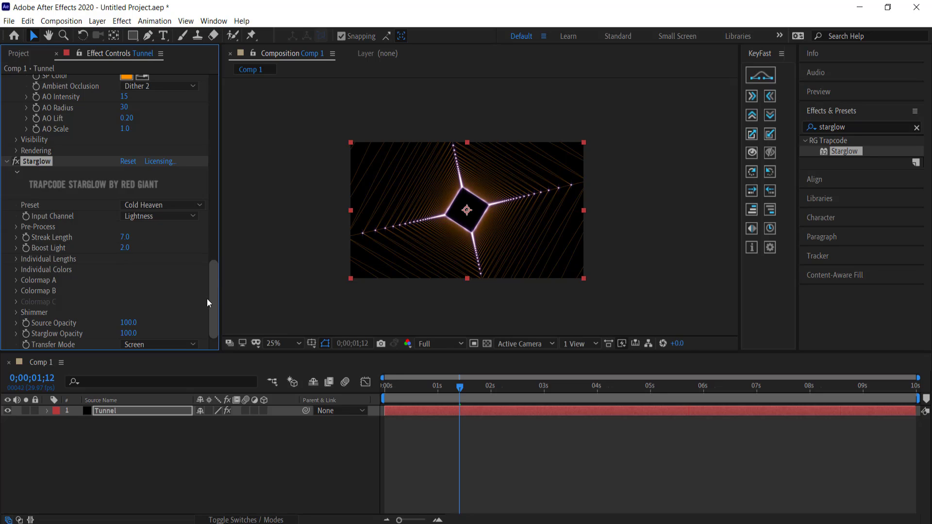
# - Set Colormap A to One Color with a bright orange (FF7E00)
pyautogui.click(18, 280)
pyautogui.scroll(-1, 60, 291)
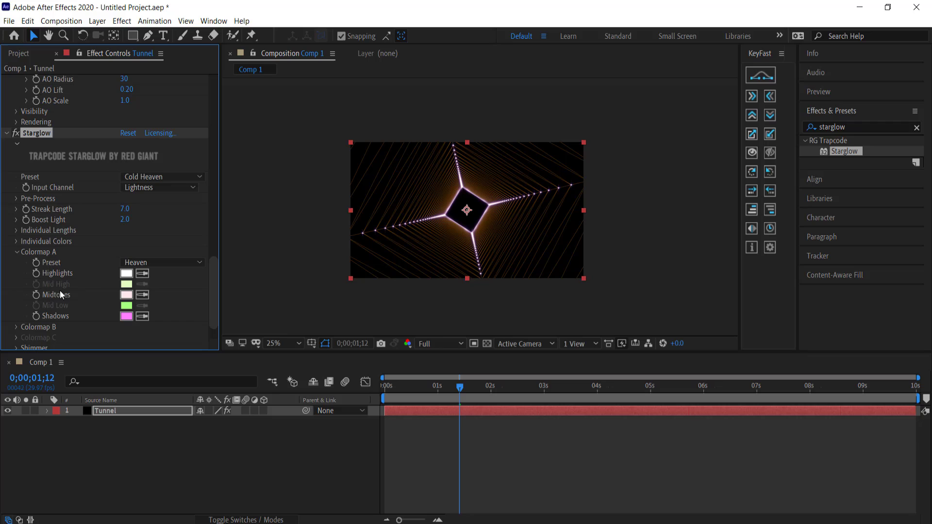
pyautogui.click(146, 263)
pyautogui.click(197, 69)
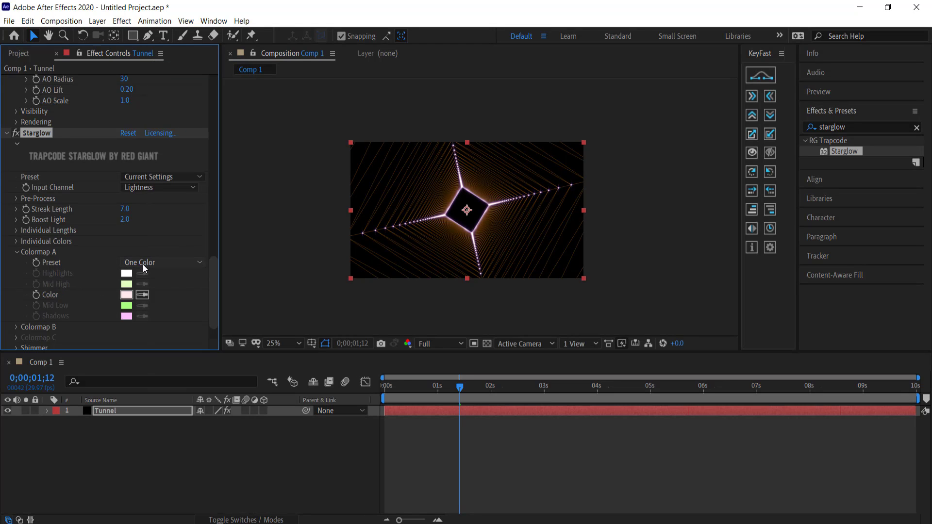
pyautogui.click(127, 296)
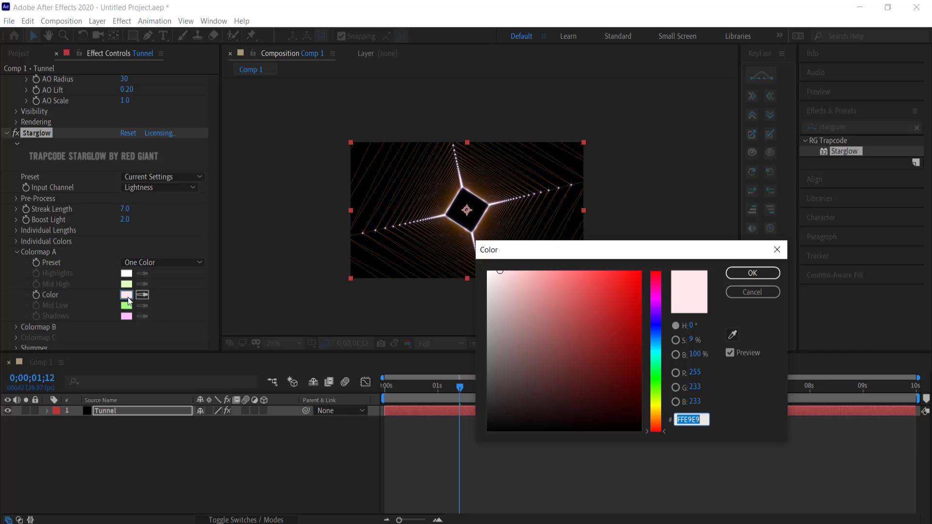
pyautogui.click(640, 406)
pyautogui.moveTo(655, 431)
pyautogui.mouseDown()
pyautogui.moveTo(641, 378)
pyautogui.moveTo(650, 268)
pyautogui.mouseUp()
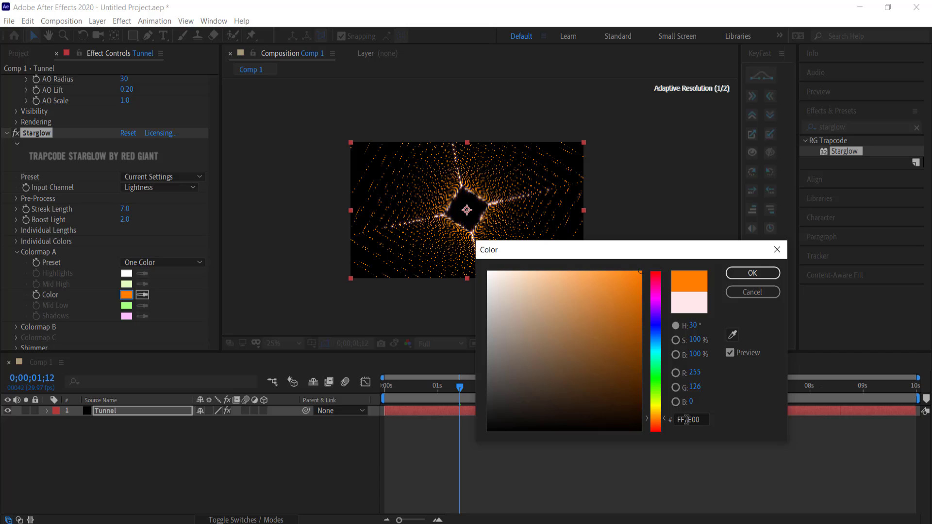
pyautogui.click(745, 275)
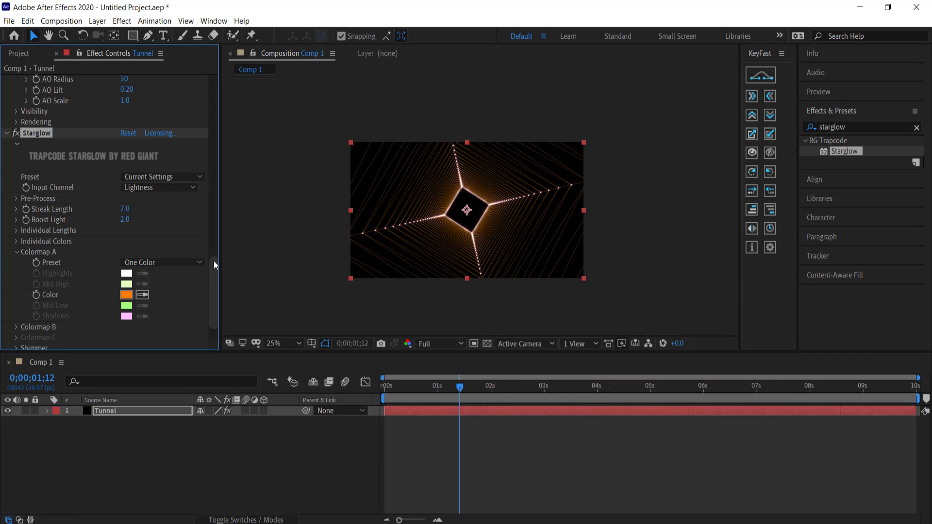
# - Set Colormap B to One Color with a light orange (FFA752)
pyautogui.moveTo(214, 261); pyautogui.dragTo(212, 299)
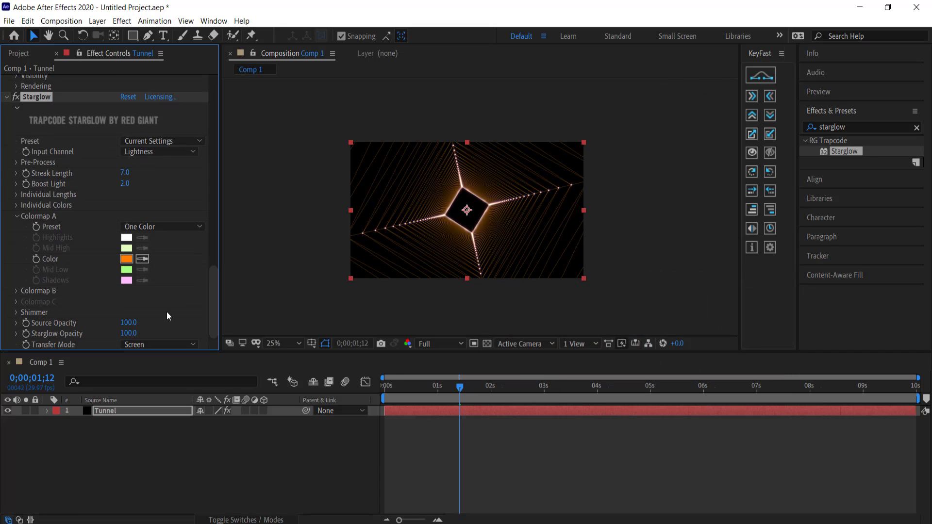
pyautogui.click(16, 291)
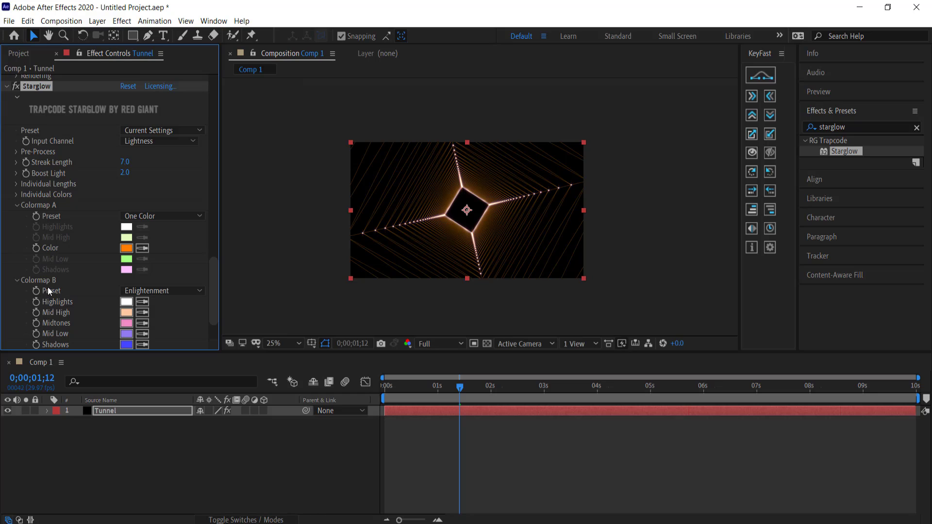
pyautogui.click(150, 291)
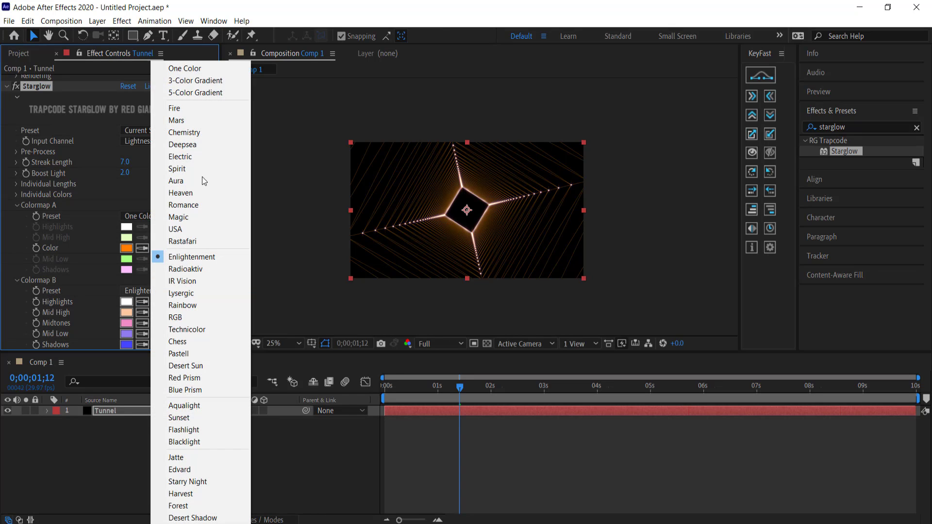
pyautogui.click(199, 68)
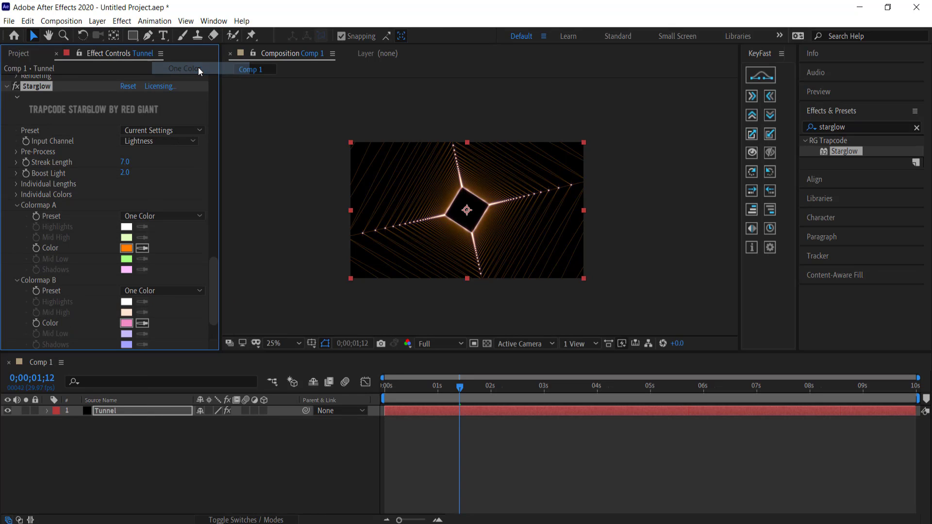
pyautogui.click(127, 323)
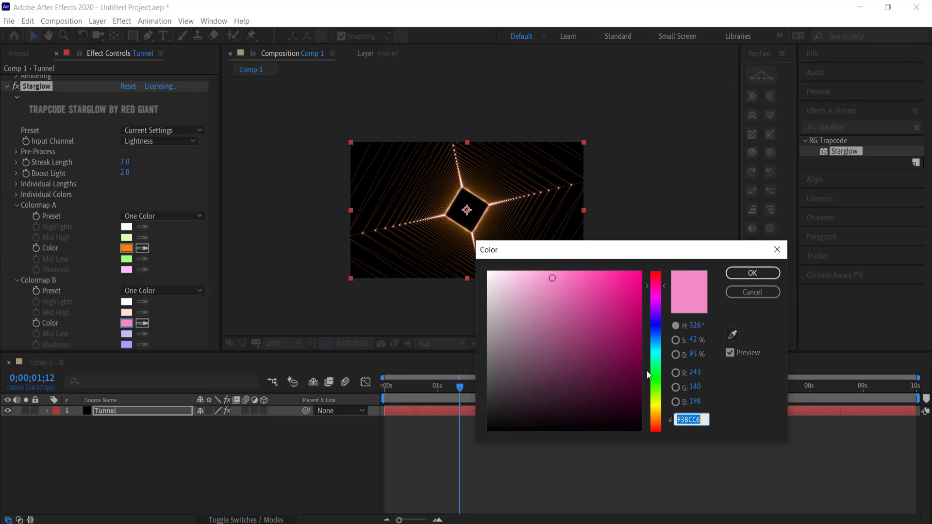
pyautogui.click(664, 421)
pyautogui.moveTo(664, 423); pyautogui.dragTo(664, 419)
pyautogui.moveTo(626, 281)
pyautogui.mouseDown()
pyautogui.moveTo(622, 264)
pyautogui.moveTo(592, 256)
pyautogui.mouseUp()
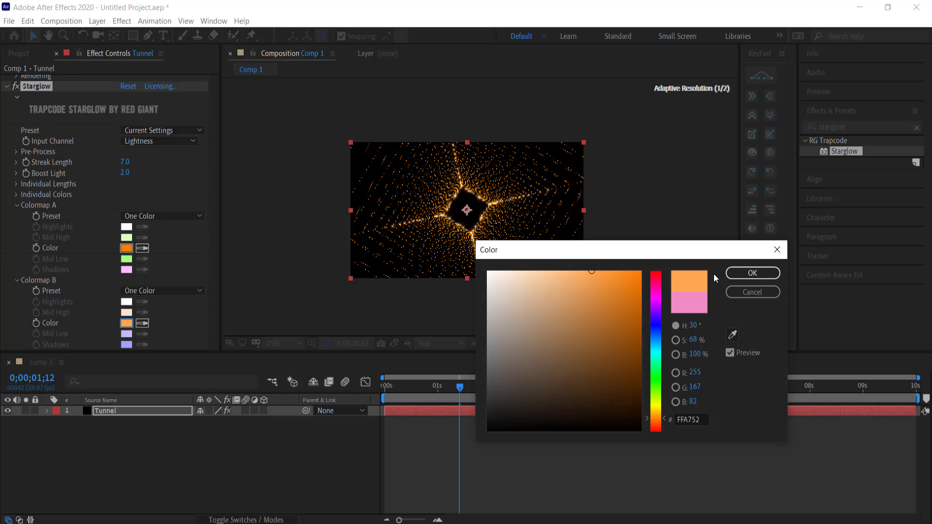
pyautogui.click(742, 273)
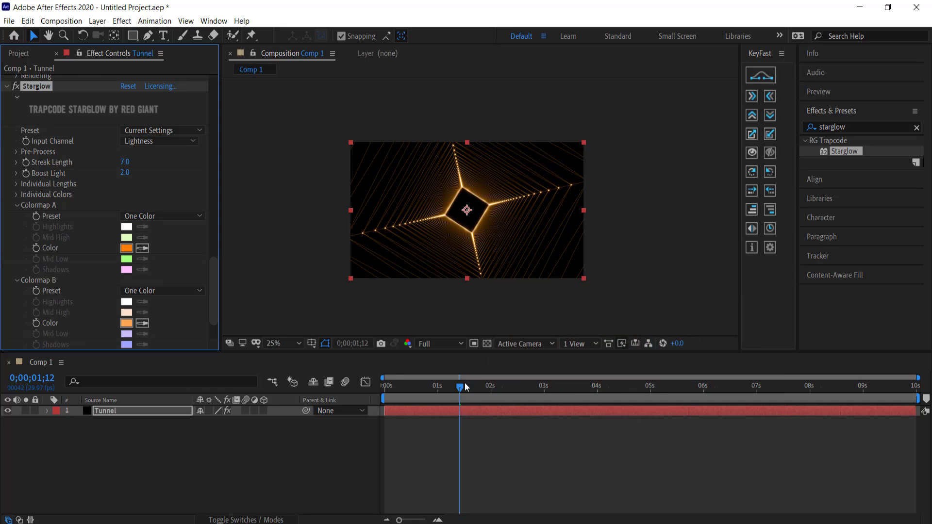
# - Rewind to 0;00;00;00, play and stop a preview, then scrub through the tunnel animation
pyautogui.moveTo(465, 387); pyautogui.dragTo(354, 388)
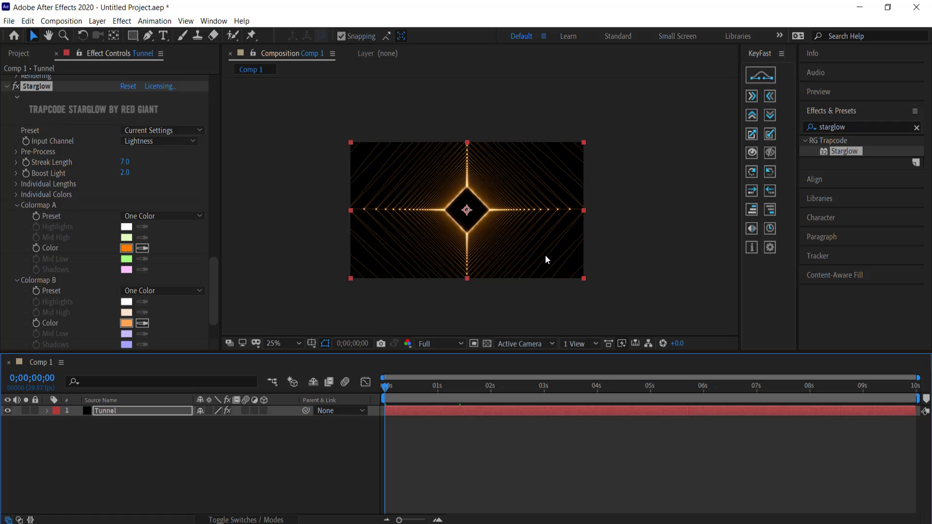
pyautogui.press('space')
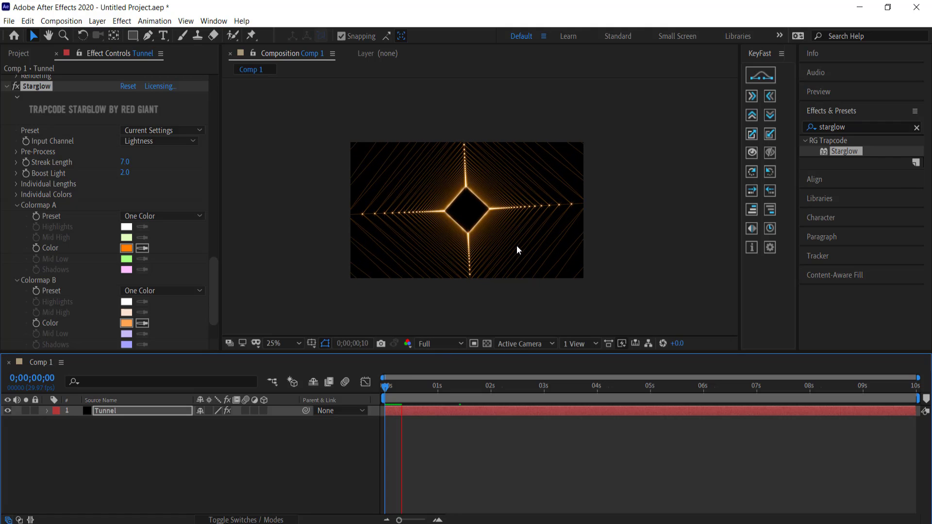
pyautogui.press('space')
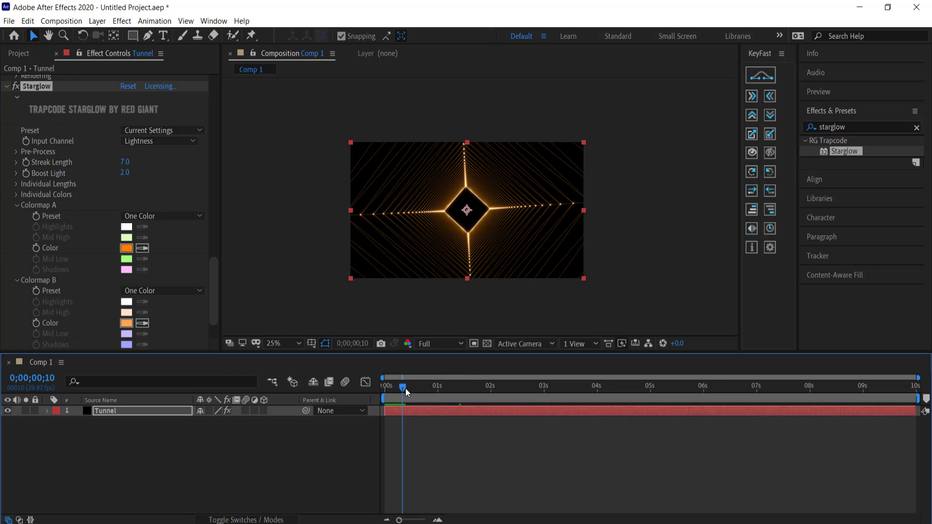
pyautogui.moveTo(406, 388); pyautogui.dragTo(326, 369)
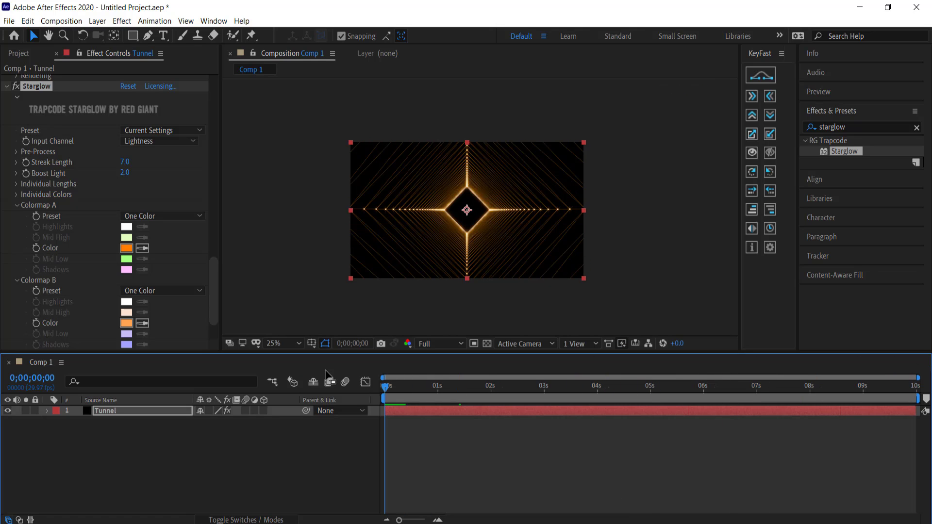